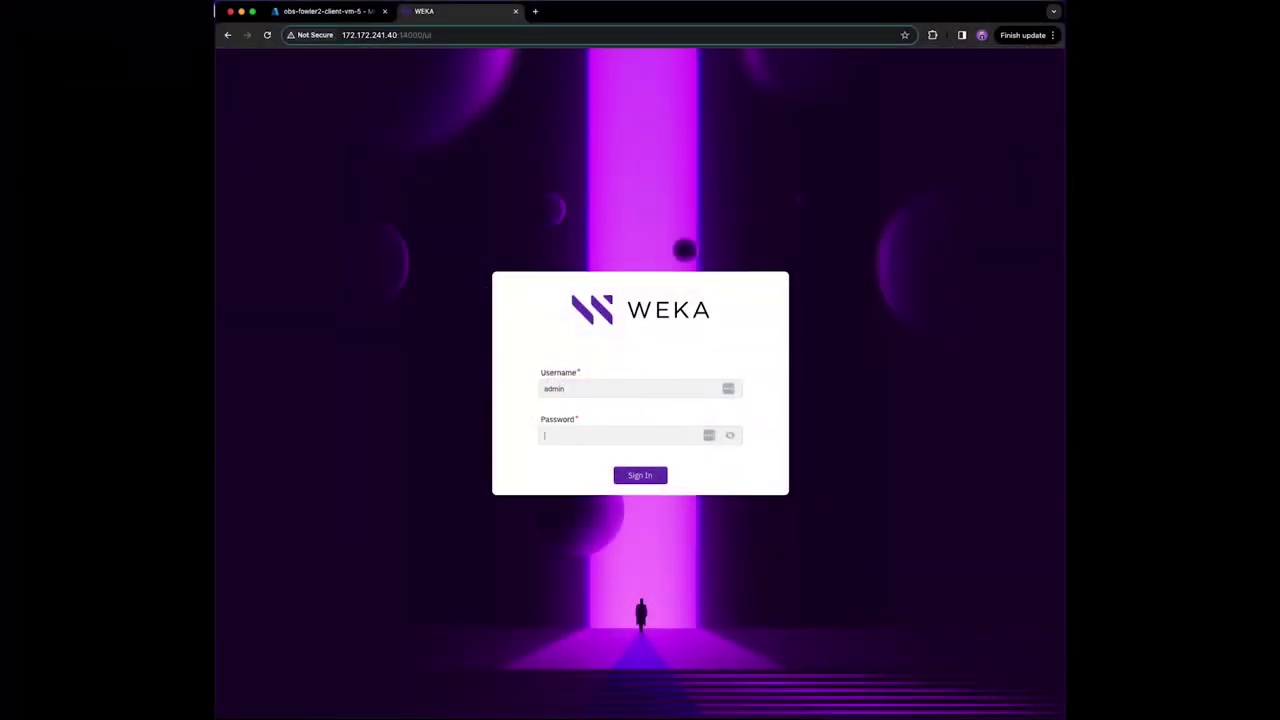
pyautogui.write('admin')
# - Sign in to WEKA with the account password and open the Manage > Filesystems page
pyautogui.click(649, 474)
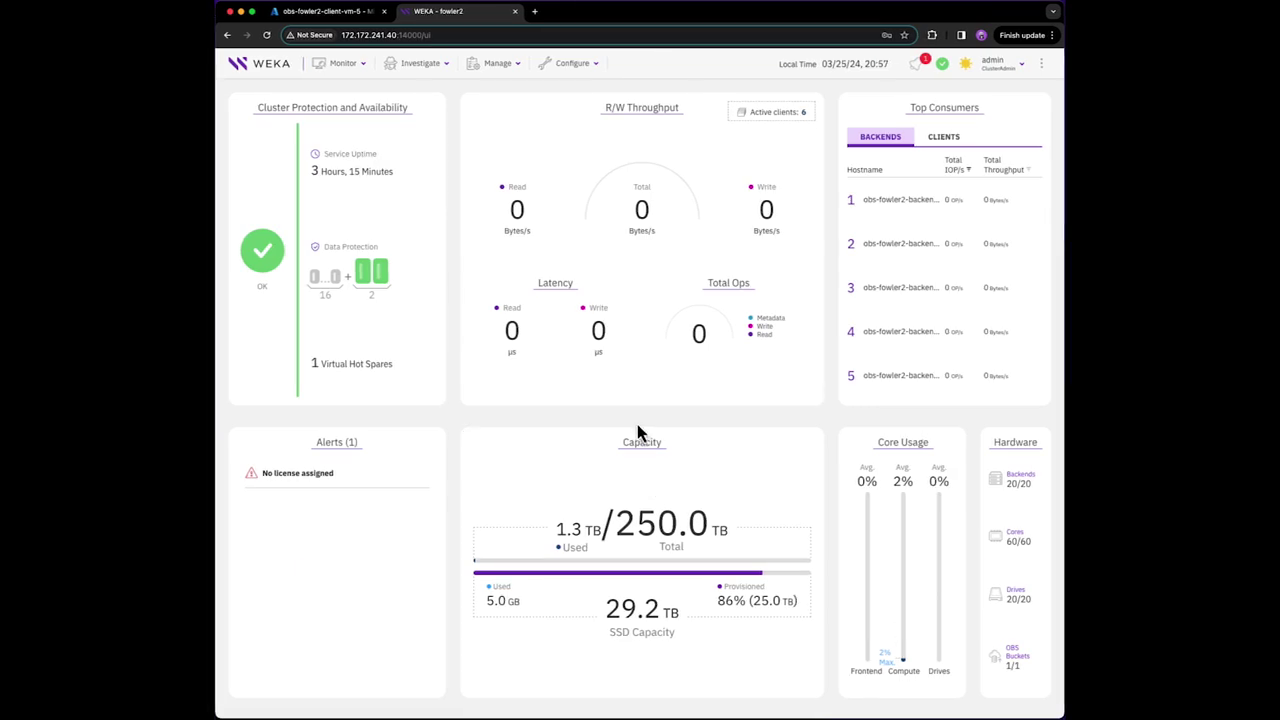
pyautogui.click(500, 76)
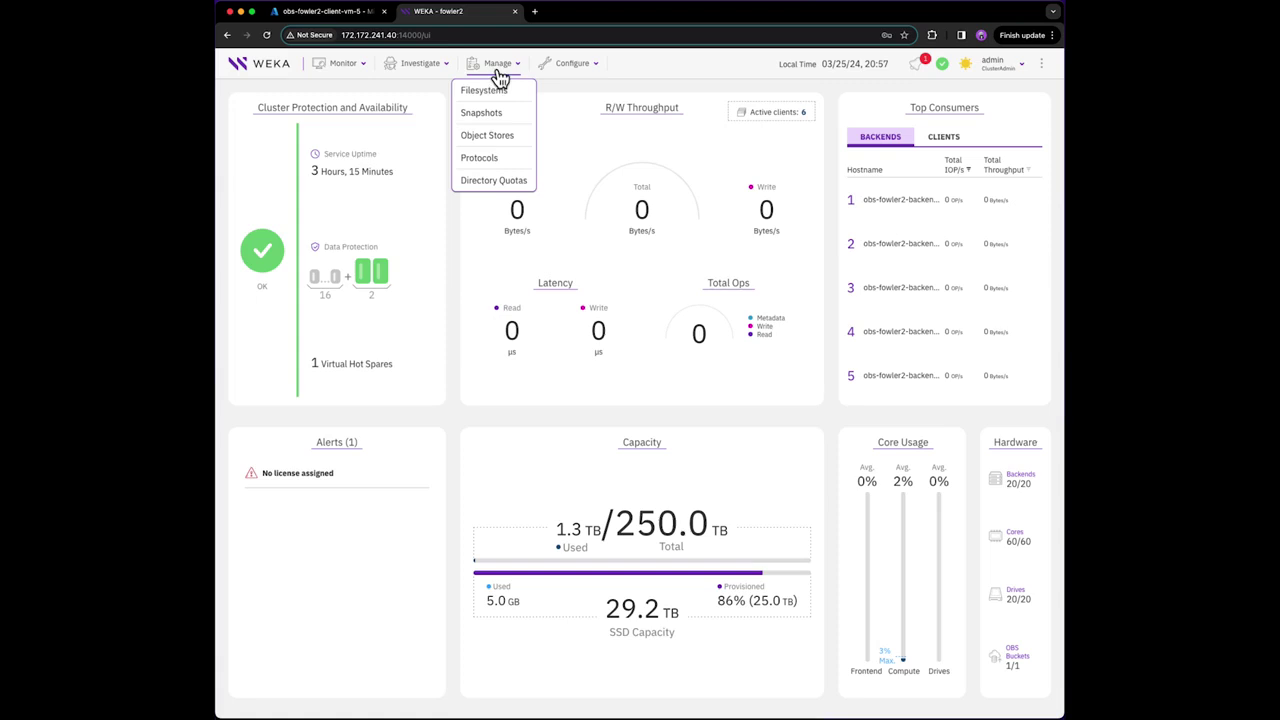
pyautogui.click(499, 90)
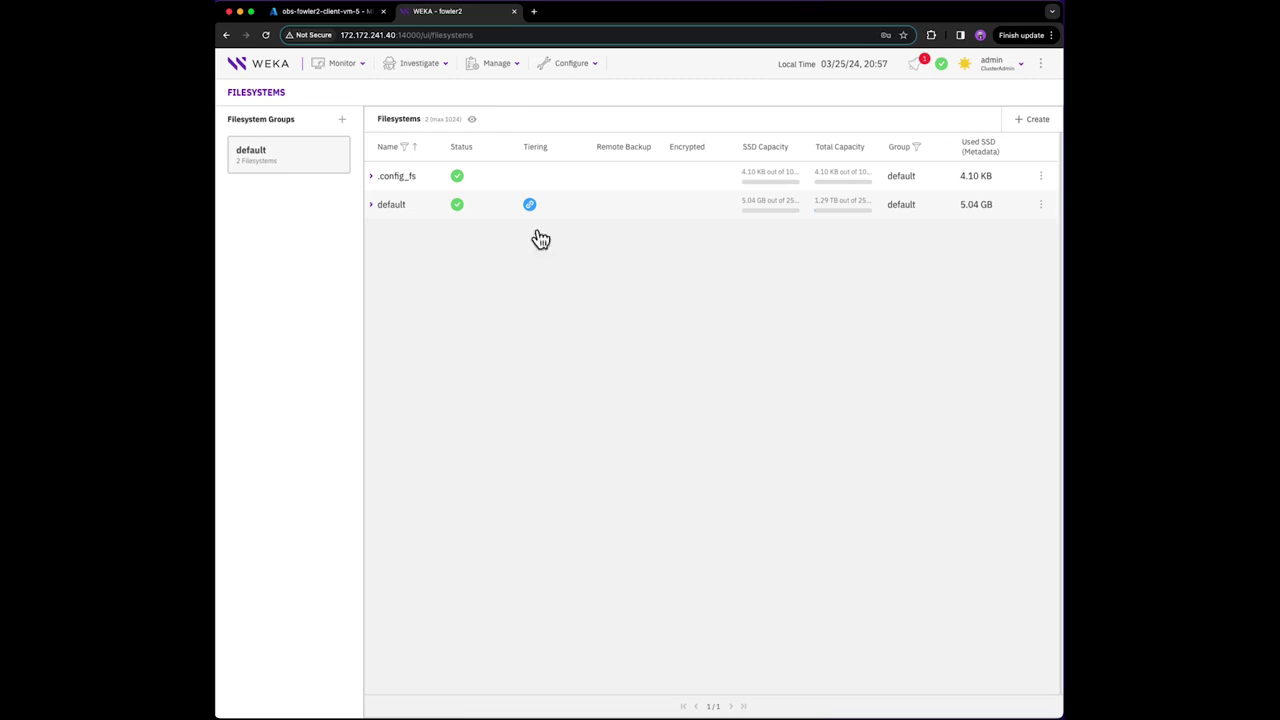
# - On the client, list wekafs mounts and check /mnt/weka size with 'df -H -t wekafs'
pyautogui.click(584, 716)
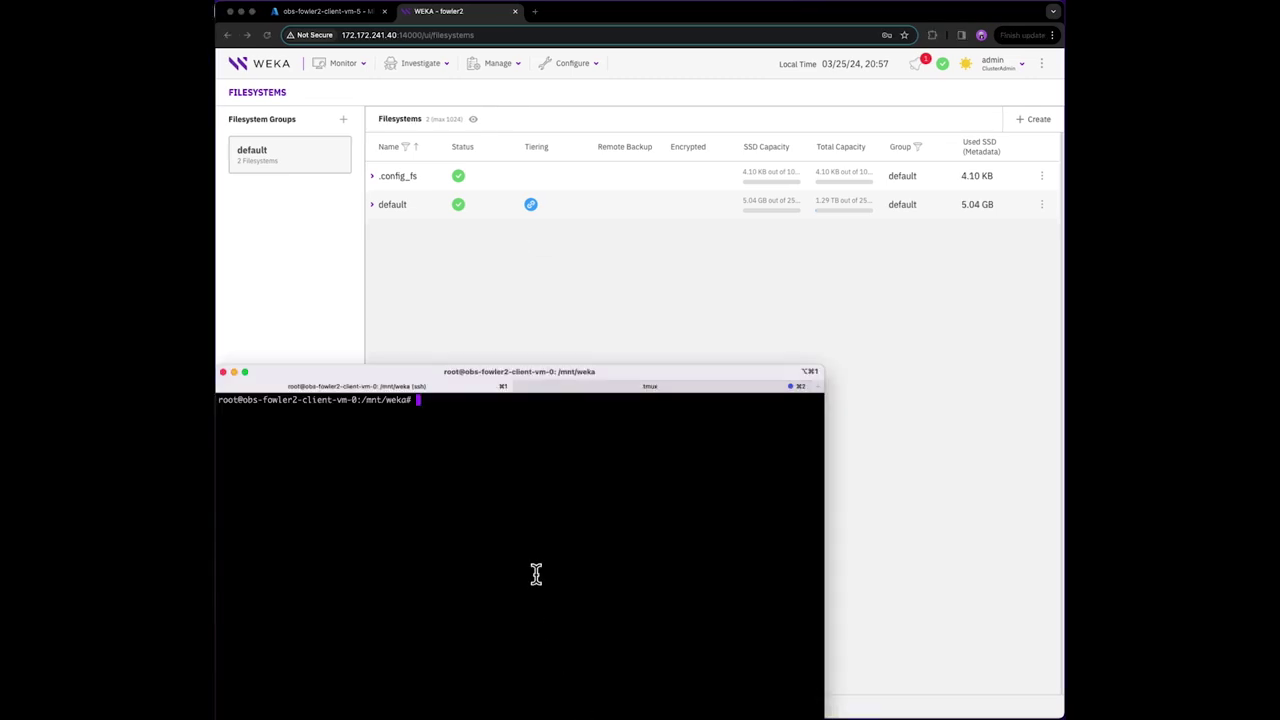
pyautogui.write('mount -t wekafs')
pyautogui.press('Return')
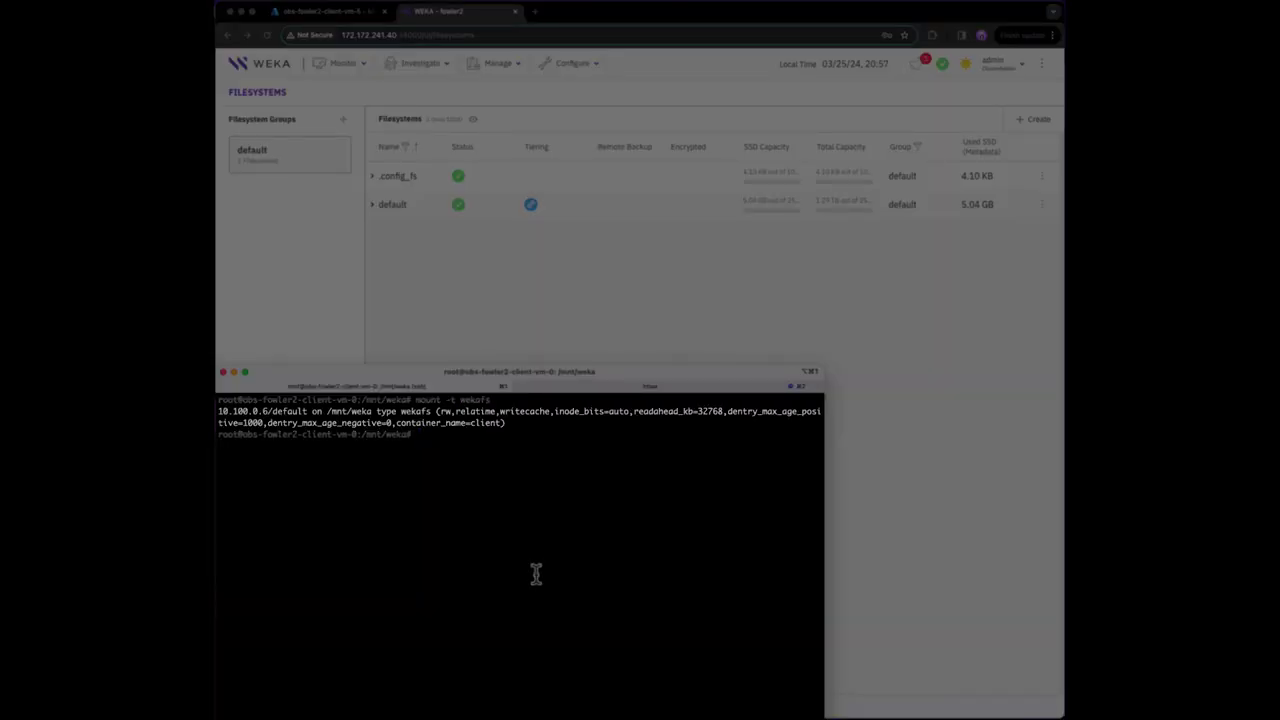
pyautogui.write('df -H -t wekafs')
pyautogui.press('Return')
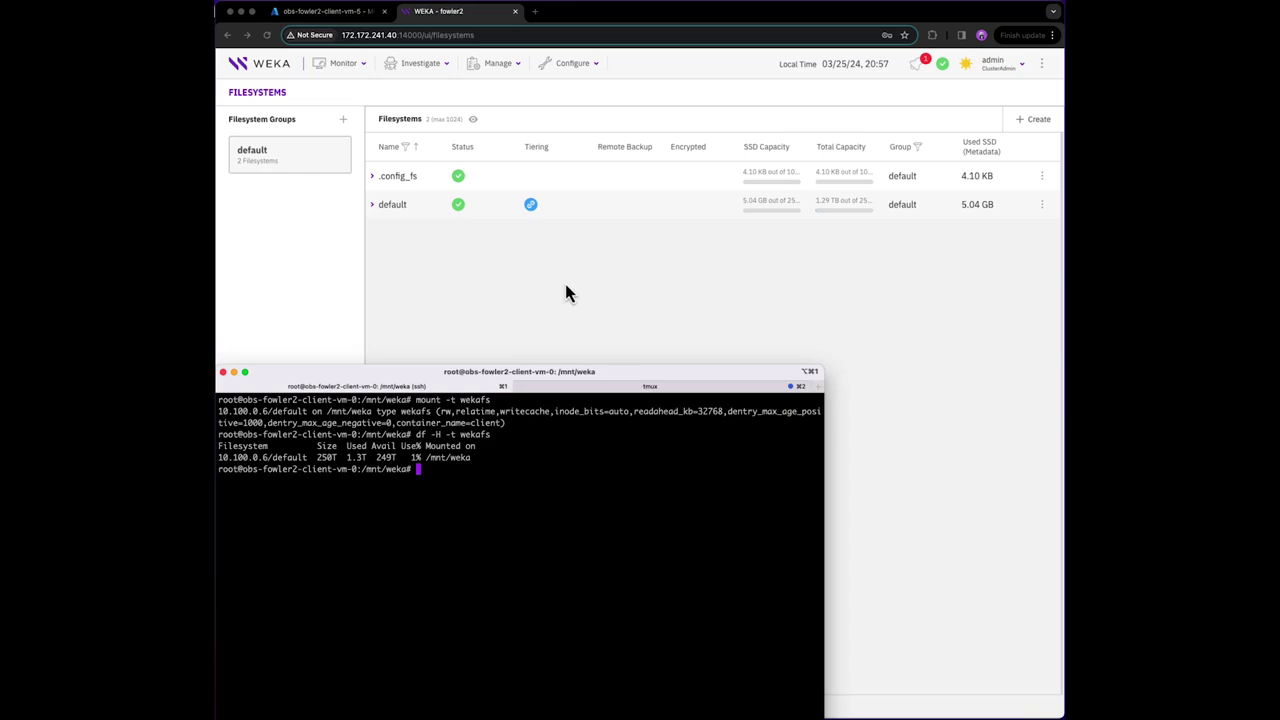
# - Edit the default filesystem's Total Capacity to 200 TB and save
pyautogui.click(661, 215)
pyautogui.click(663, 218)
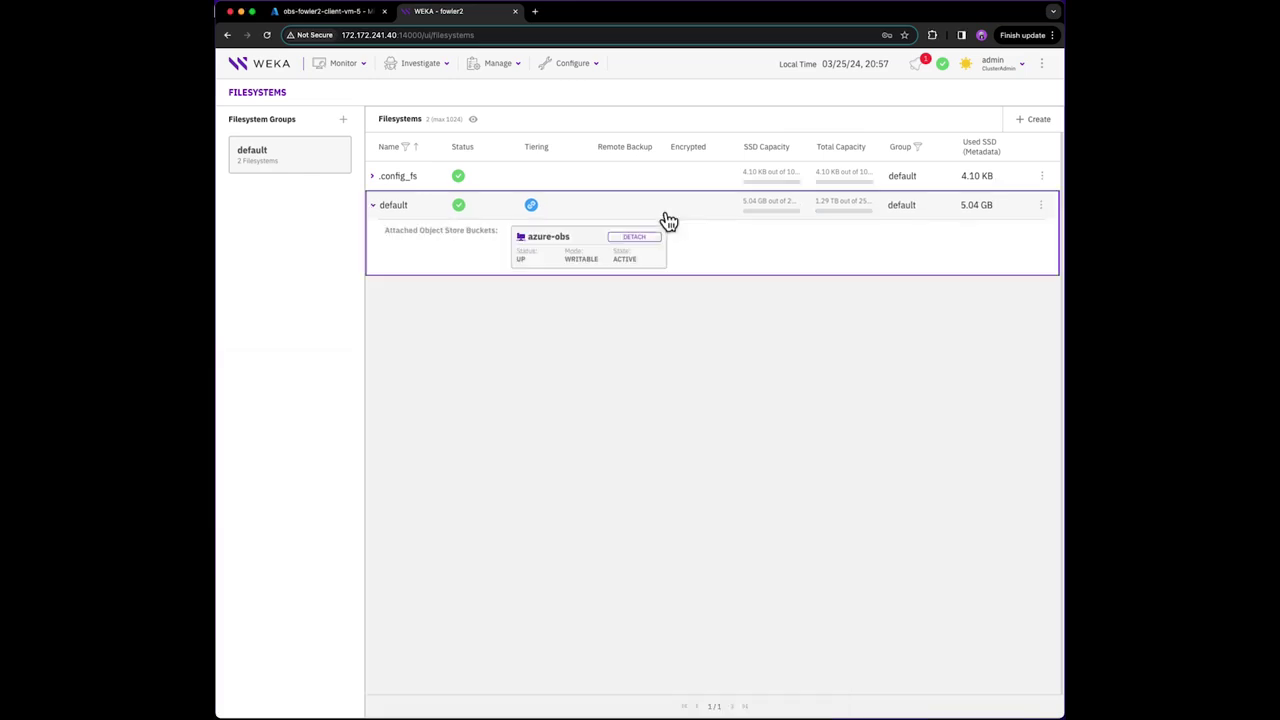
pyautogui.click(1040, 207)
pyautogui.click(994, 225)
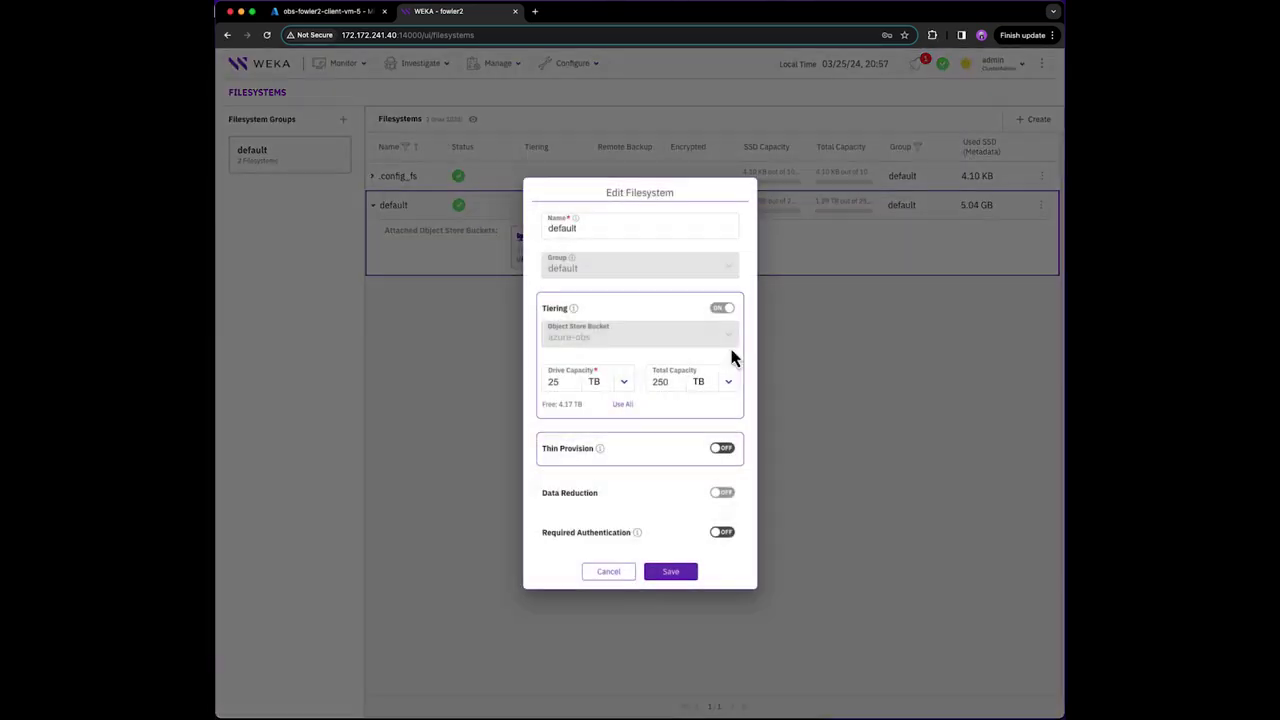
pyautogui.click(666, 384)
pyautogui.doubleClick(666, 384)
pyautogui.write('200')
pyautogui.click(665, 574)
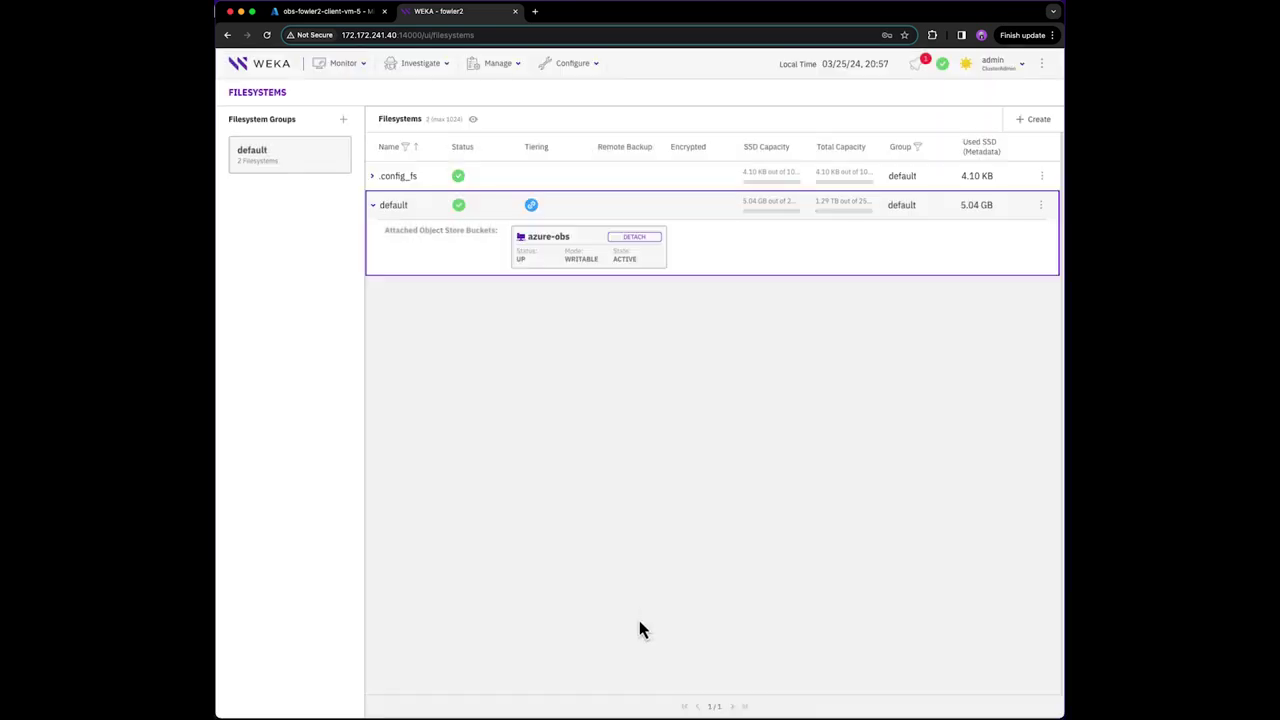
# - Rerun df on the client to confirm the 200T size
pyautogui.click(629, 714)
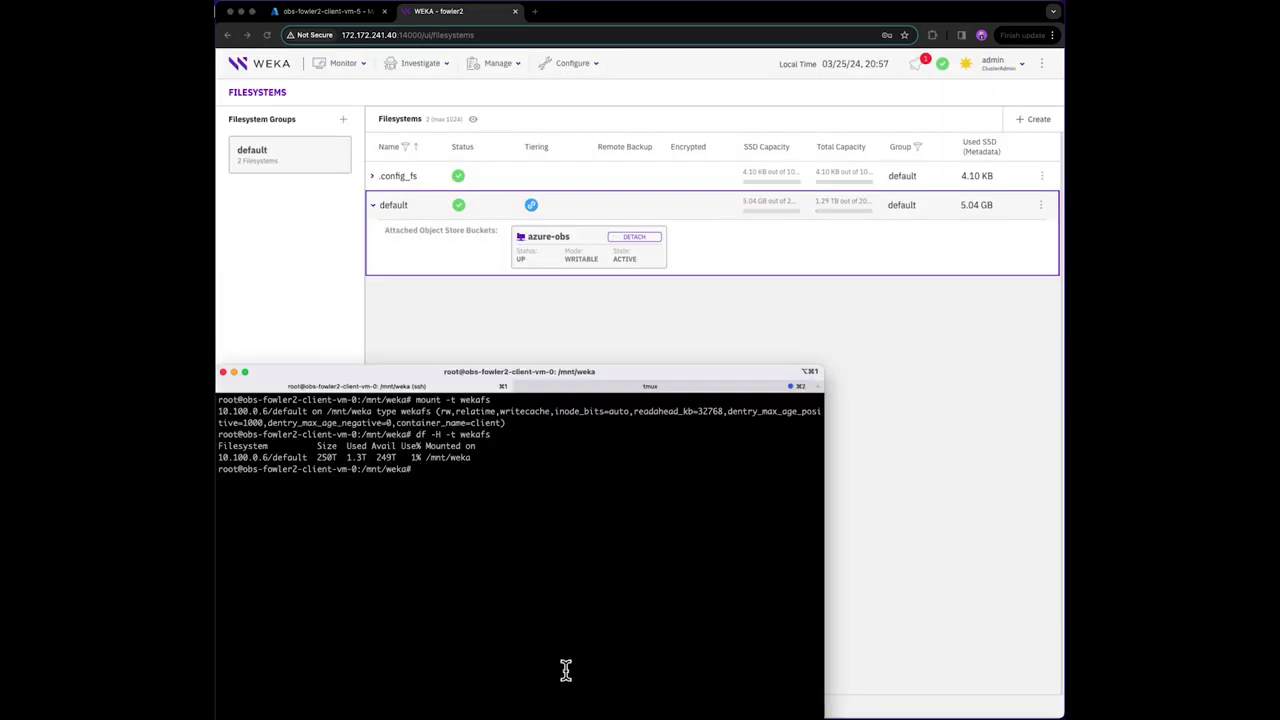
pyautogui.press('Up')
pyautogui.press('Return')
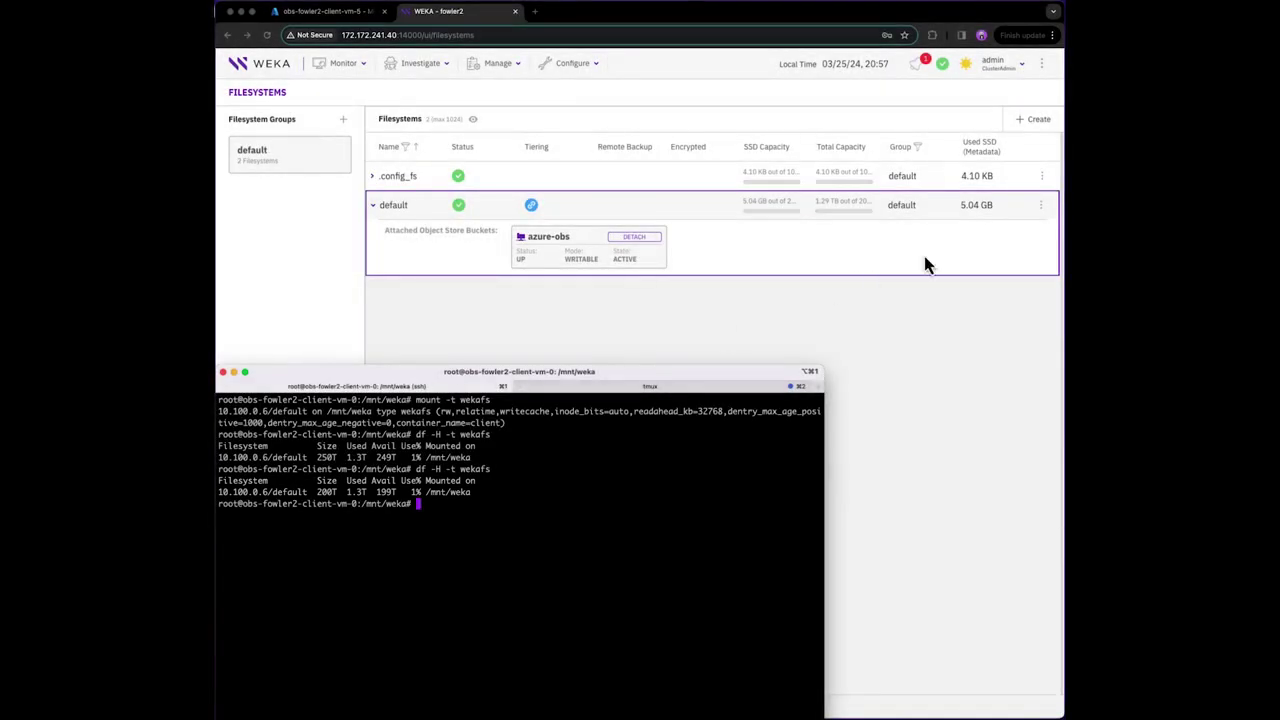
# - Edit the default filesystem's Total Capacity to 1 EB and save
pyautogui.click(1039, 205)
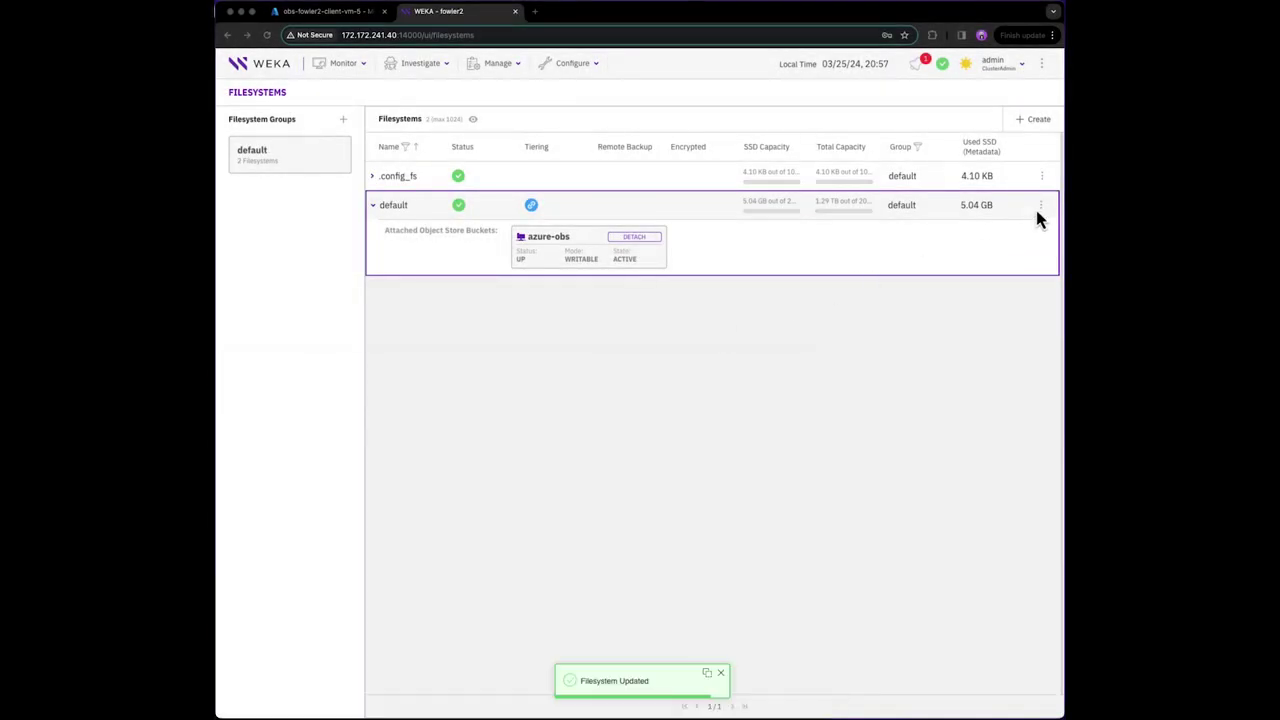
pyautogui.click(928, 230)
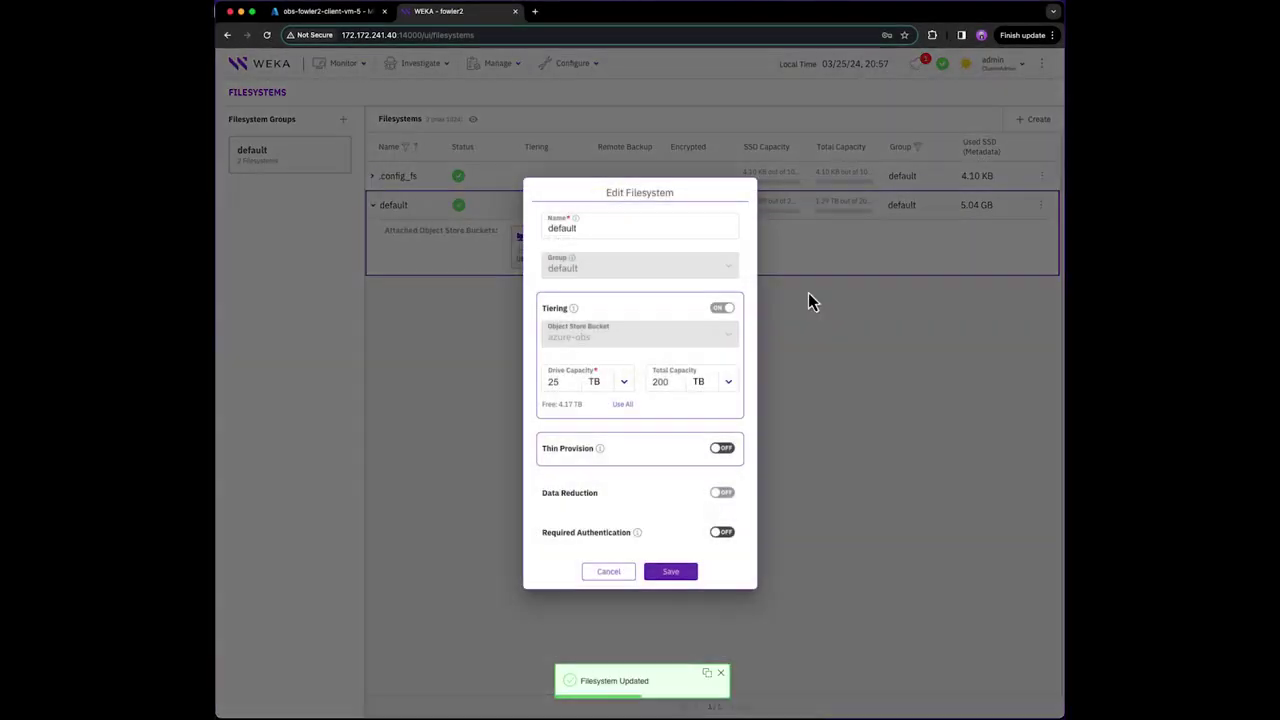
pyautogui.click(668, 381)
pyautogui.doubleClick(668, 381)
pyautogui.write('1')
pyautogui.click(726, 383)
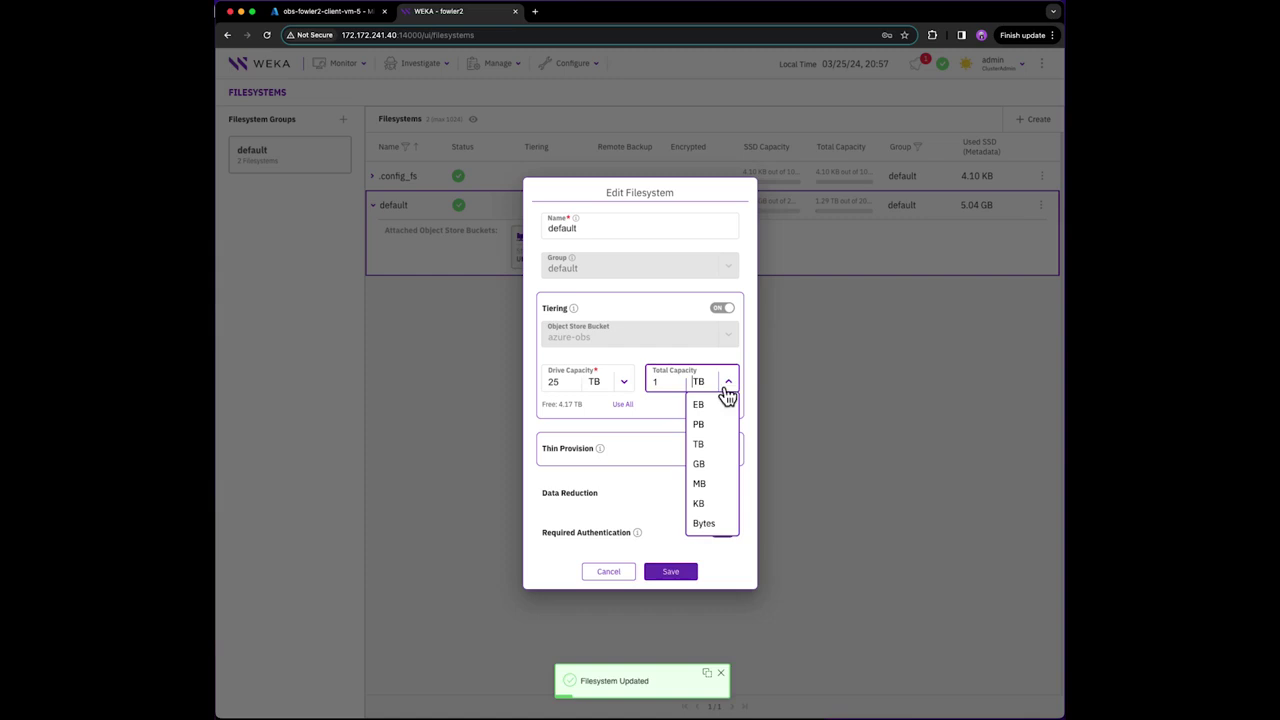
pyautogui.click(712, 406)
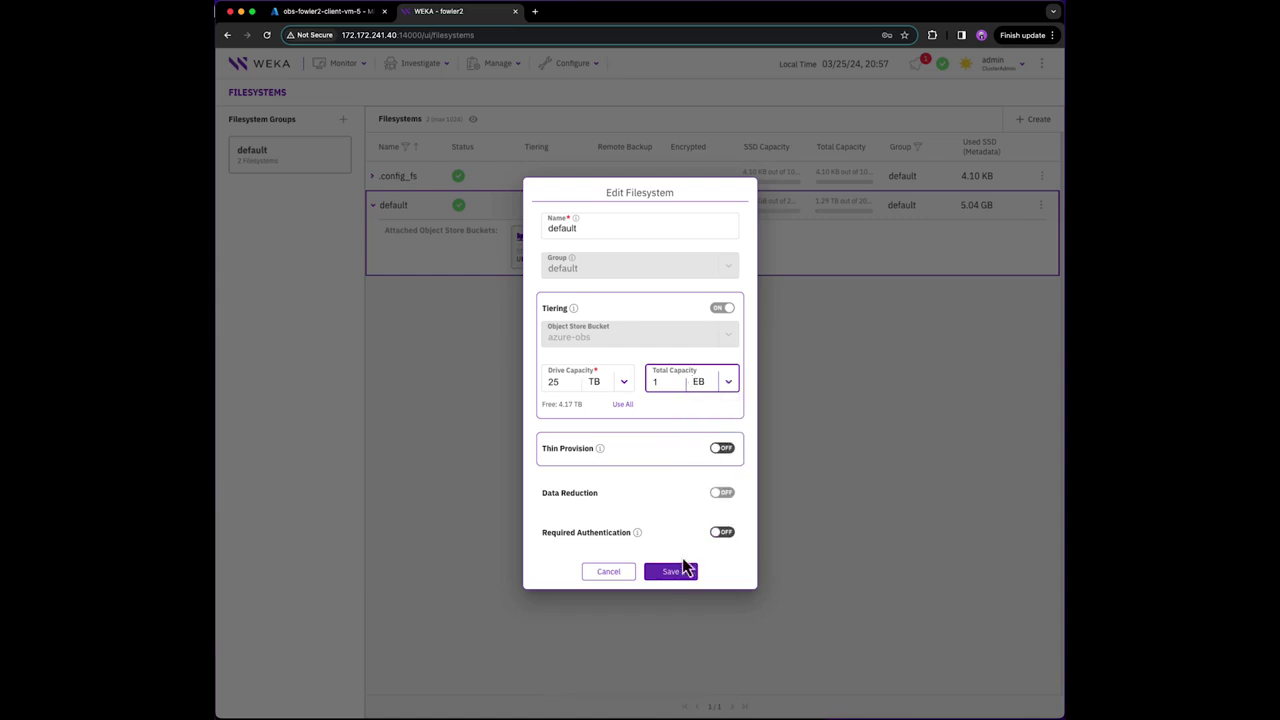
pyautogui.click(686, 573)
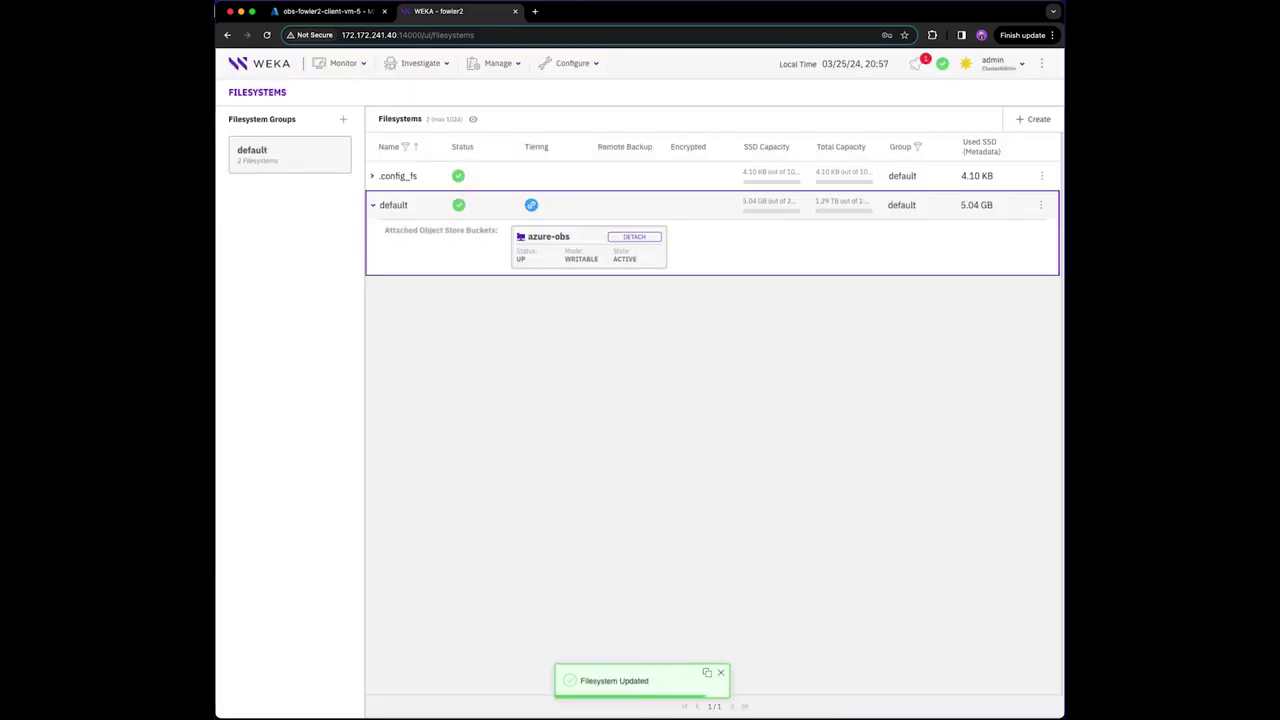
# - Rerun df on the client to confirm the 1.0E size, then type clear
pyautogui.click(646, 716)
pyautogui.press('Up')
pyautogui.press('Return')
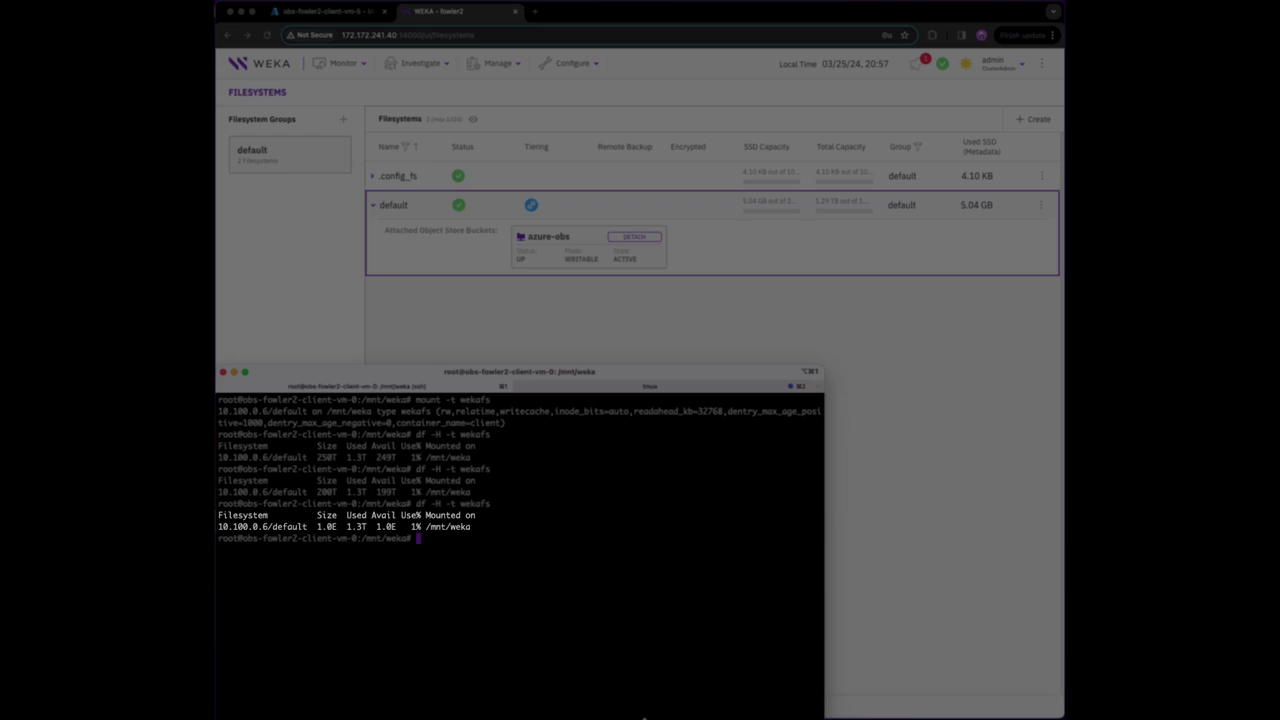
pyautogui.write('clear')
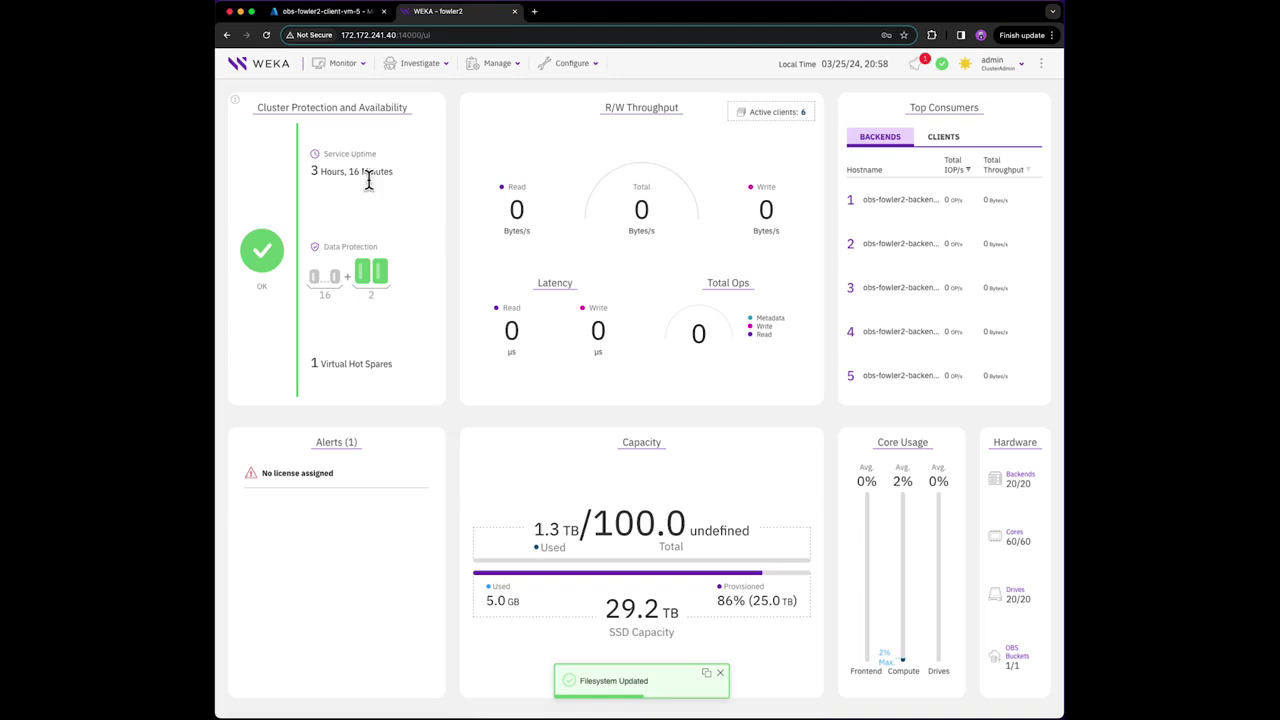
# - Show clients in Top Consumers and run the 200-job fio 1M write on /mnt/weka
pyautogui.click(950, 140)
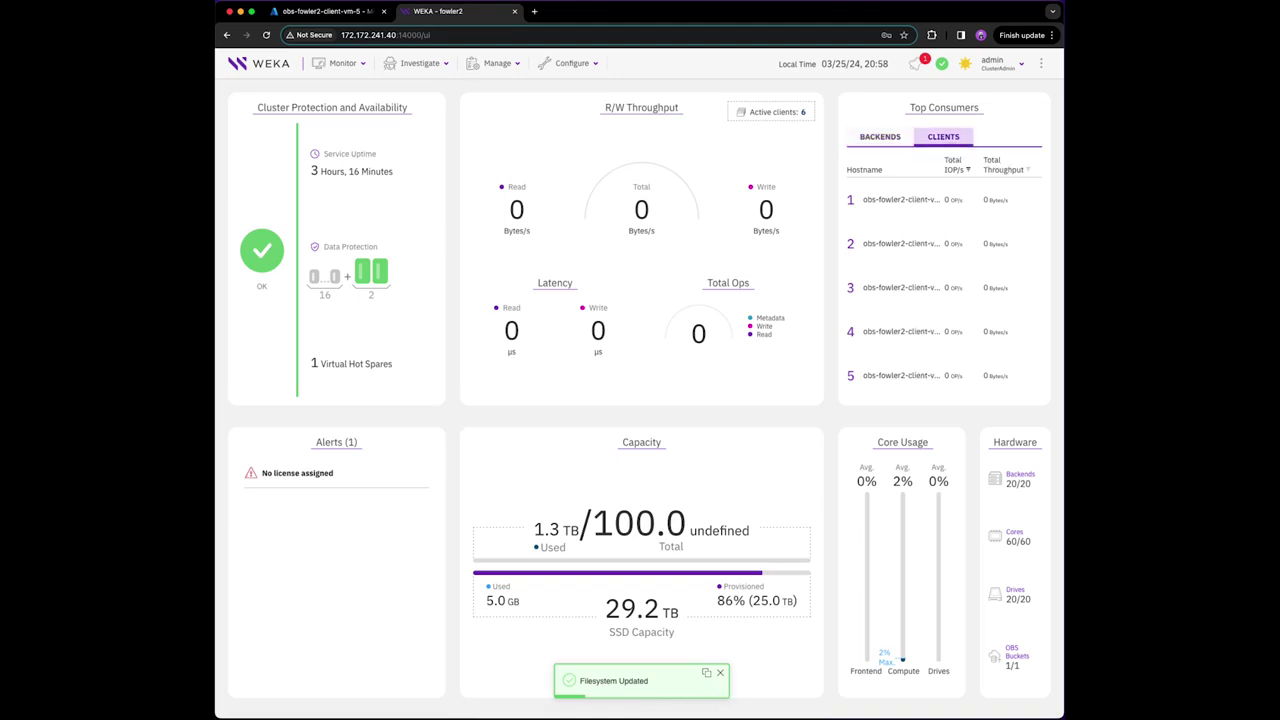
pyautogui.press('super+Tab')
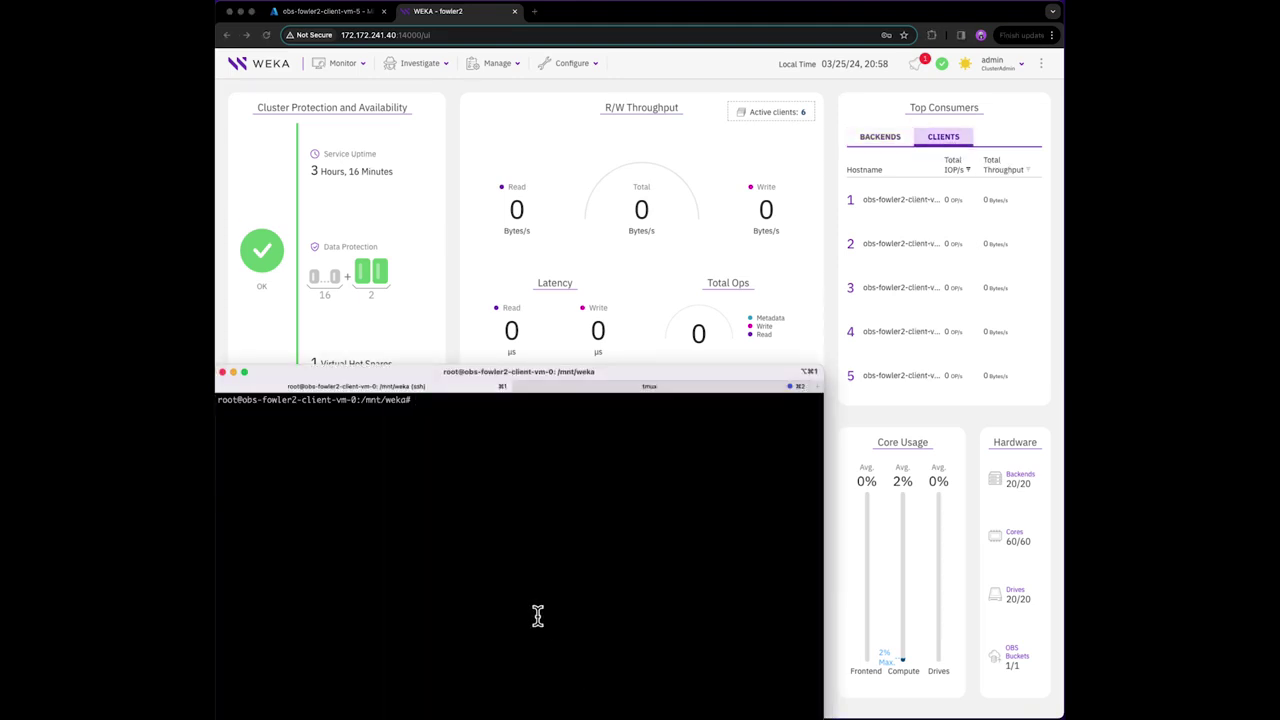
pyautogui.write('fio --name=$HOSTNAME-fio --directory=/mnt/weka/fio --numjobs=200 --size=500MB --direct=1 --verify=0 --iodepth=1 --rw=write --bs=1M')
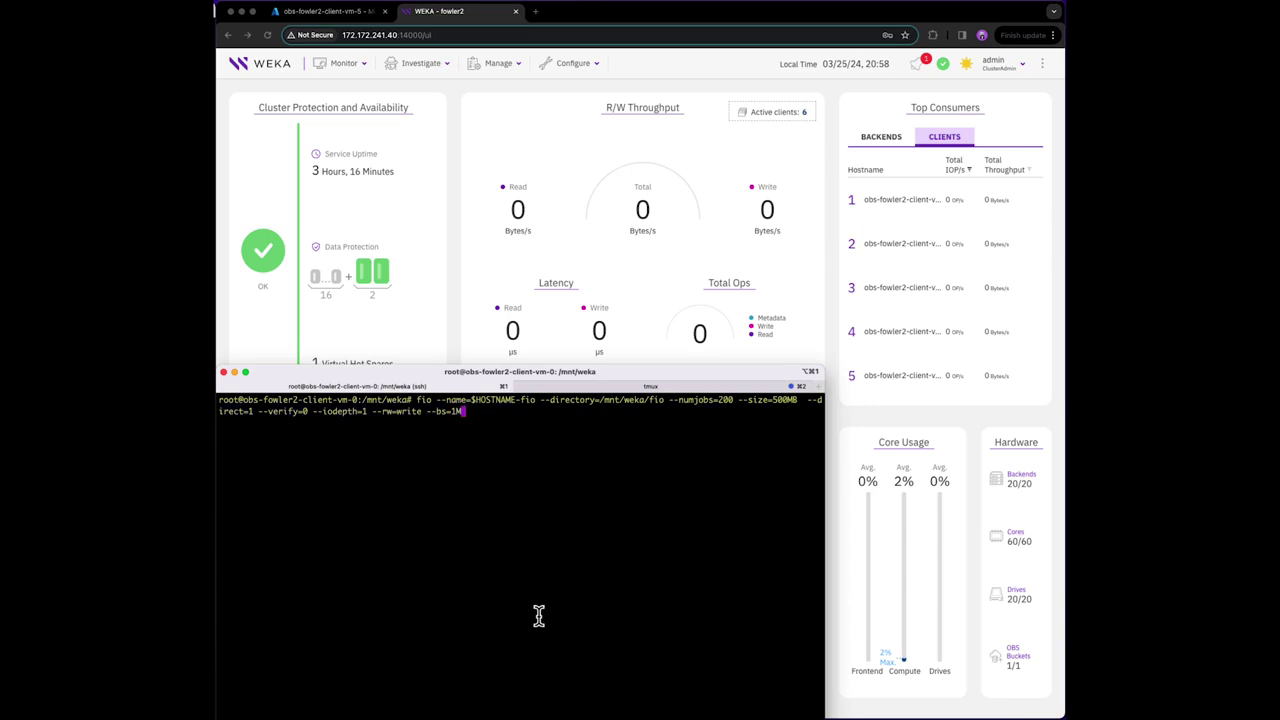
pyautogui.press('Return')
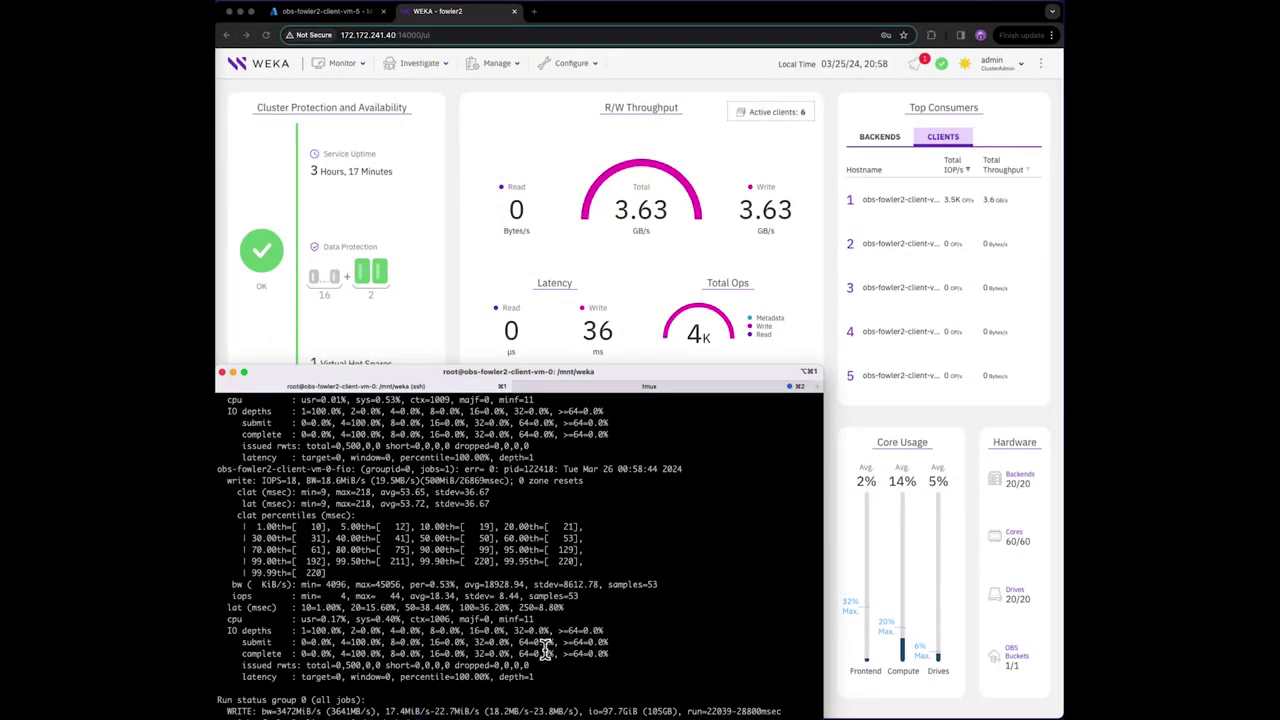
pyautogui.press('Up')
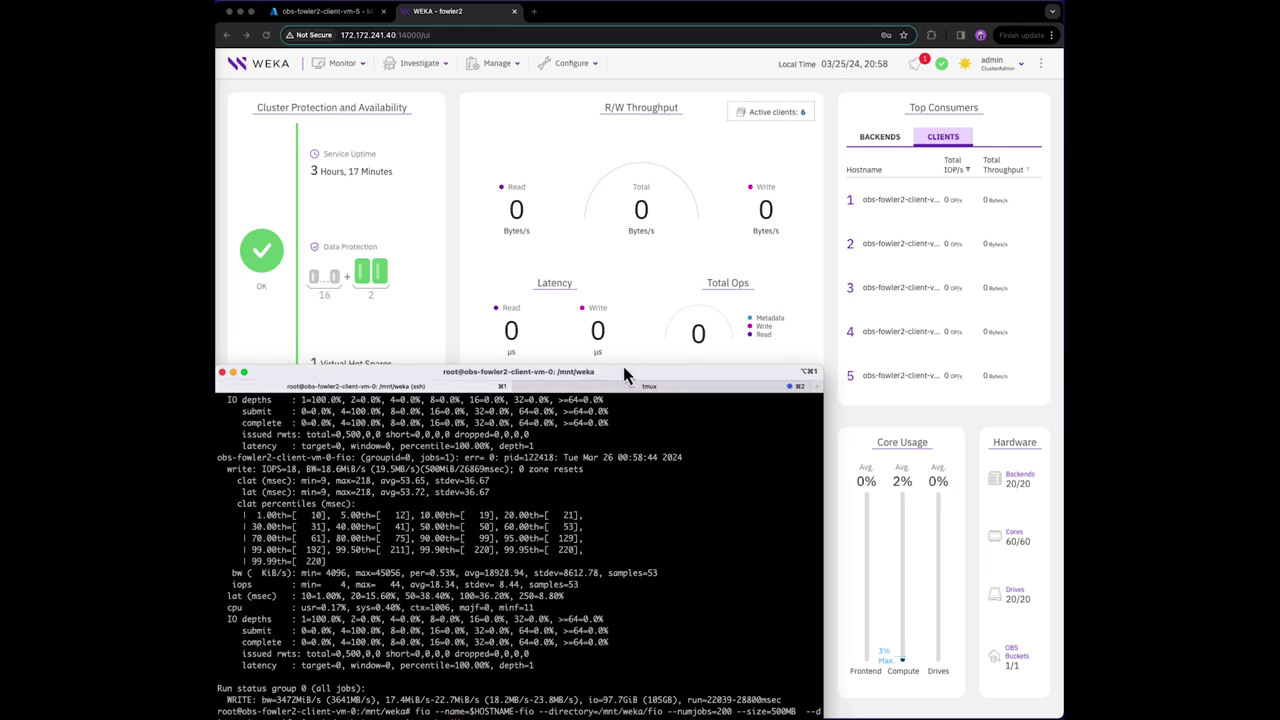
# - Change the recalled fio command to --rw=read and run the 1M read test on the first client
pyautogui.moveTo(622, 370); pyautogui.dragTo(628, 364)
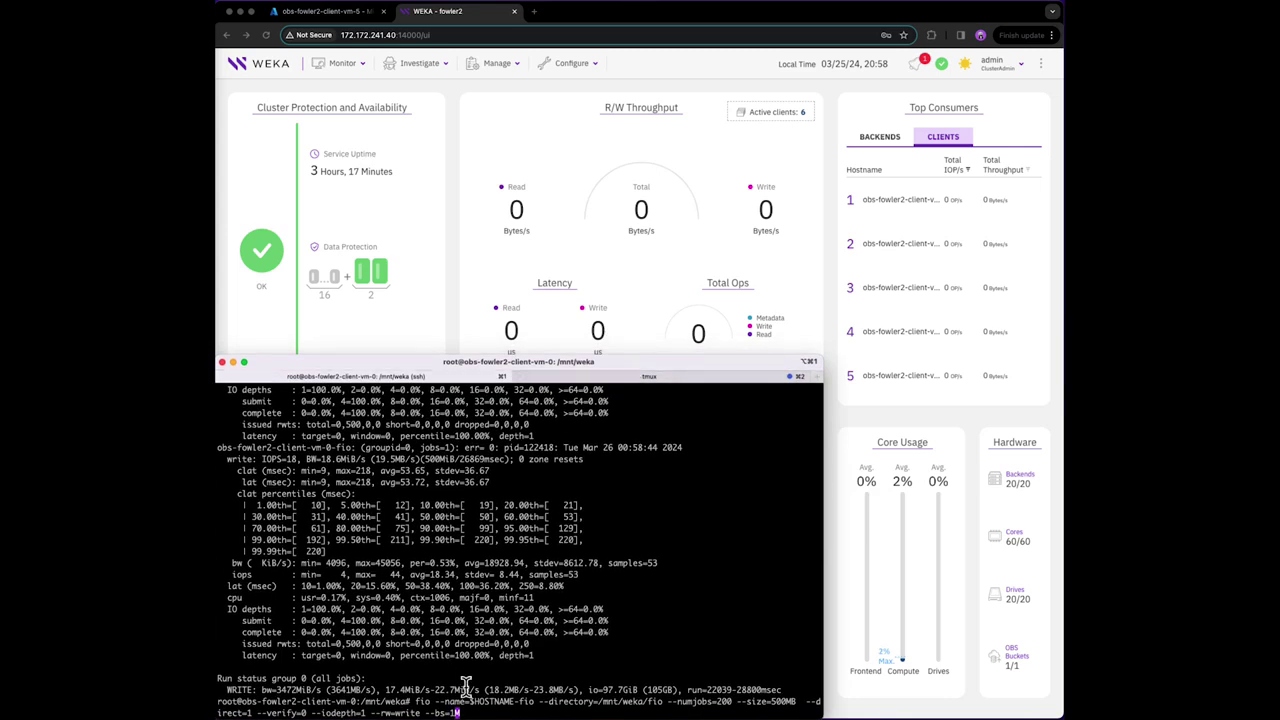
pyautogui.press('Left')
pyautogui.press('Left')
pyautogui.press('Left')
pyautogui.press('Left')
pyautogui.press('Left')
pyautogui.press('Left')
pyautogui.press('Left')
pyautogui.press('Left')
pyautogui.press('BackSpace')
pyautogui.press('BackSpace')
pyautogui.press('BackSpace')
pyautogui.press('BackSpace')
pyautogui.press('BackSpace')
pyautogui.write('read')
pyautogui.press('Return')
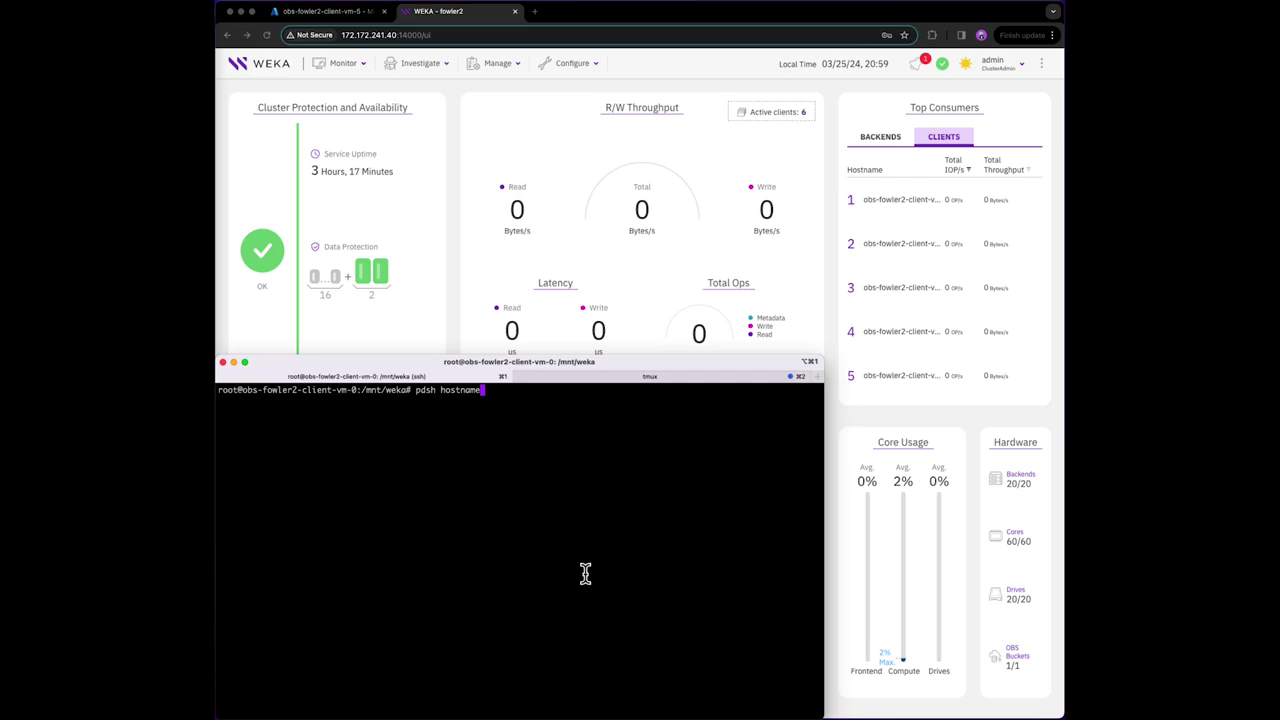
# - Confirm all six clients with pdsh hostname, then run the fio 1M write on all via pdsh
pyautogui.press('Return')
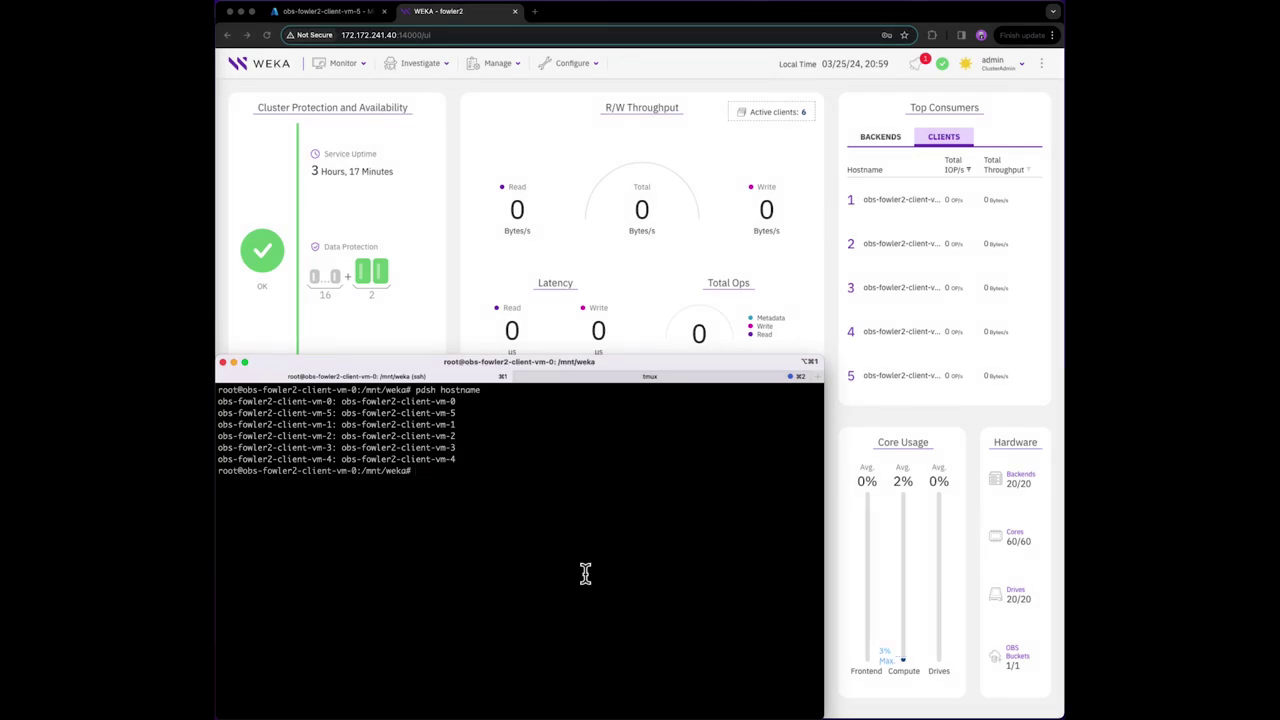
pyautogui.write("pdsh '")
pyautogui.write('fio --name=$HOSTNAME-fio --directory=/mnt/weka/fio --numjobs=200 --size=500MB  --direct=1 --verify=0 --iodepth=1 --rw=write --bs=1M')
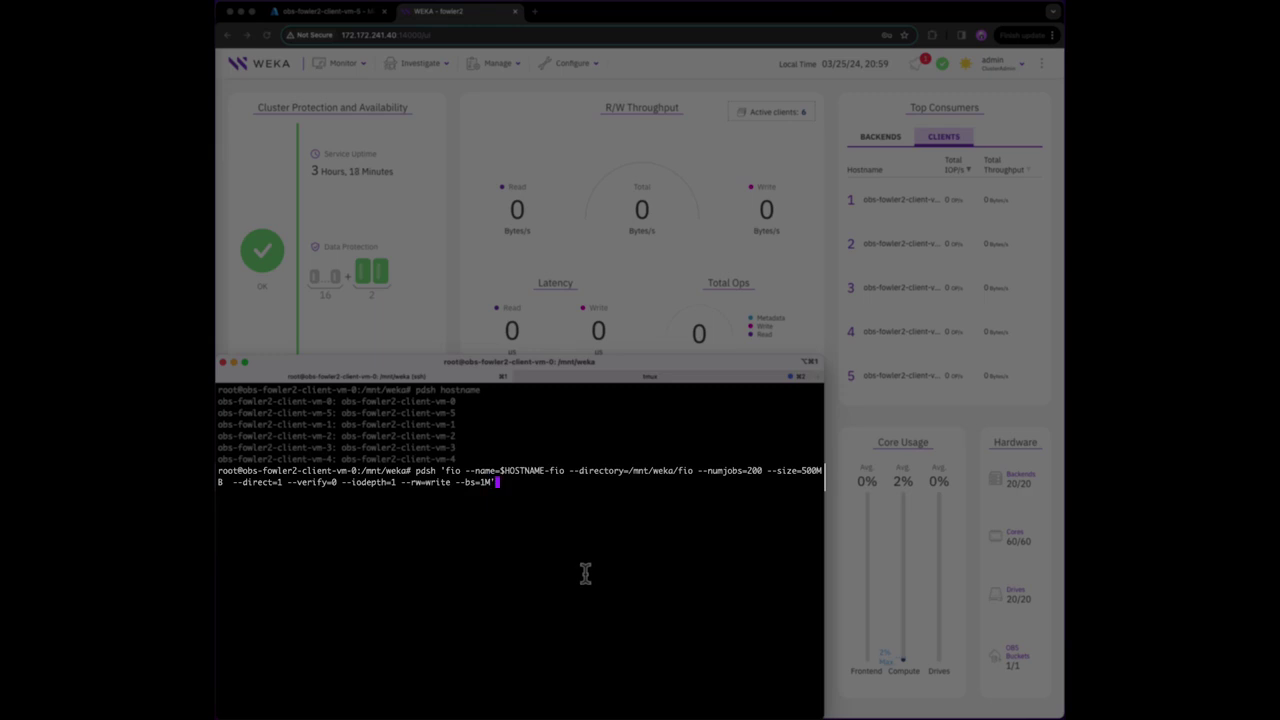
pyautogui.press('Return')
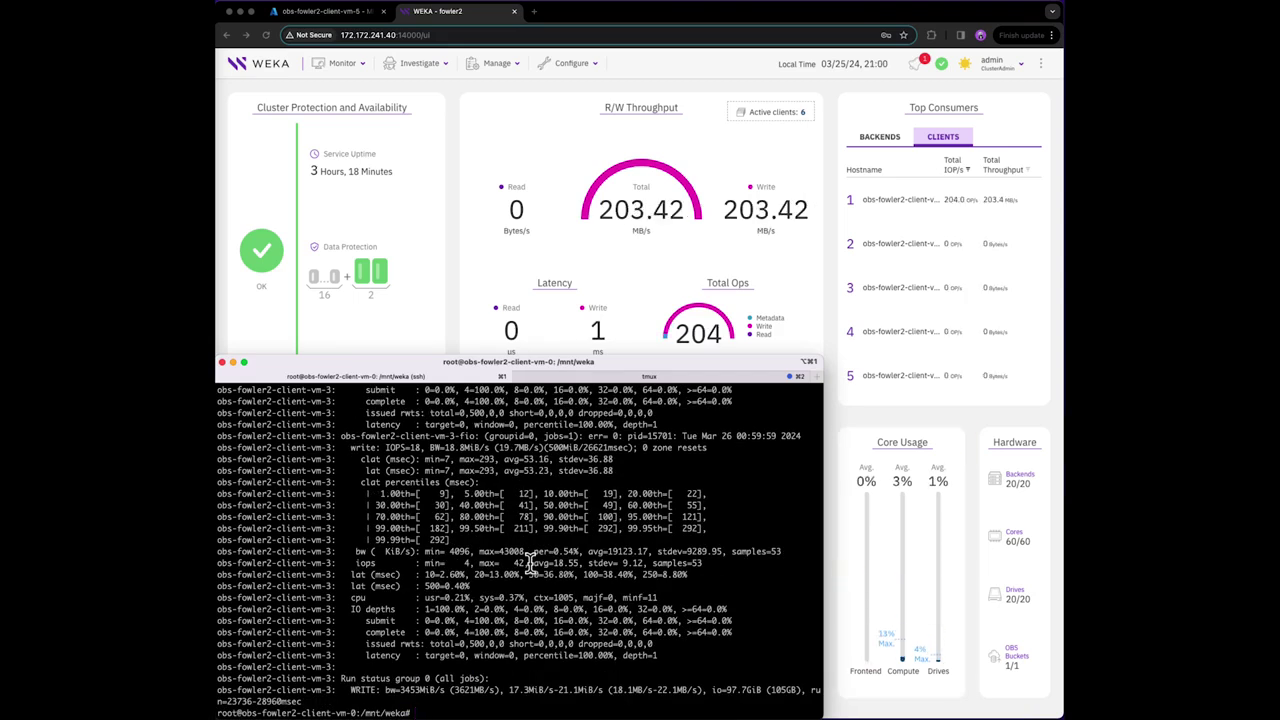
# - Rerun the pdsh fio command with --rw=read for a 1M read on all six clients
pyautogui.press('Up')
pyautogui.press('Left')
pyautogui.press('Left')
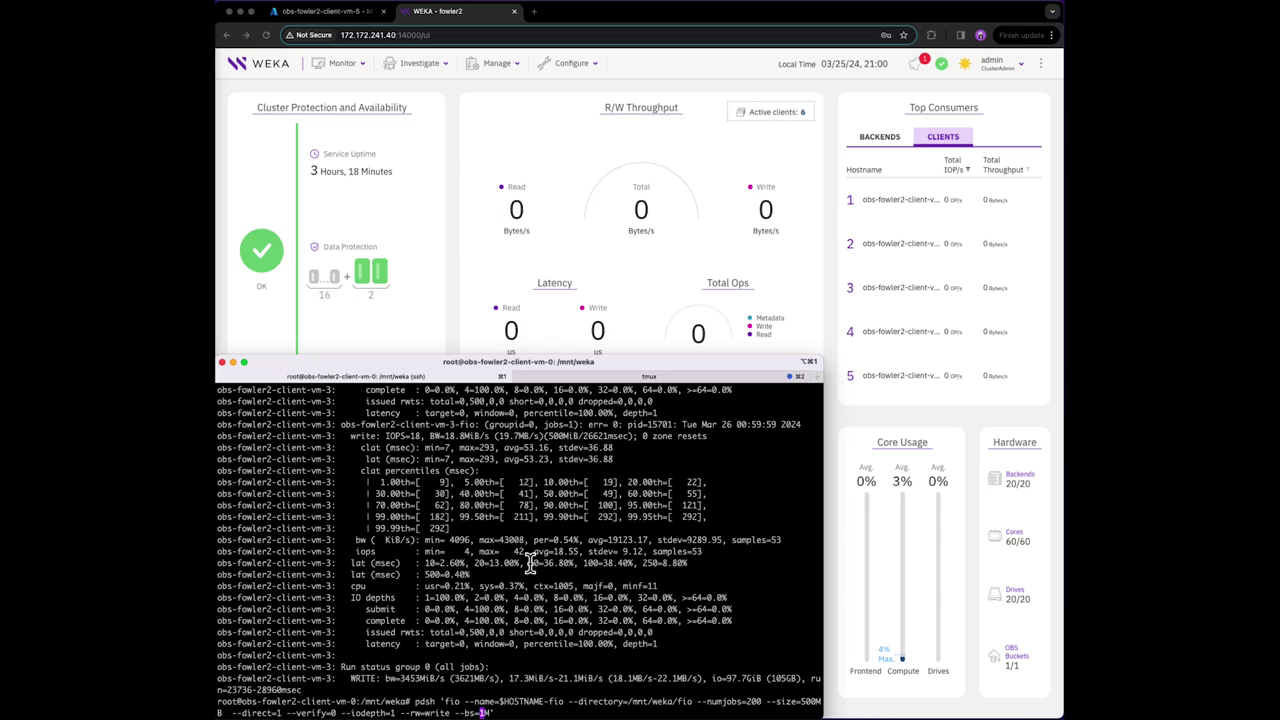
pyautogui.press('Left')
pyautogui.press('Left')
pyautogui.press('Left')
pyautogui.press('Left')
pyautogui.press('Left')
pyautogui.press('Left')
pyautogui.press('Left')
pyautogui.press('Left')
pyautogui.press('Left')
pyautogui.press('Left')
pyautogui.press('BackSpace')
pyautogui.write('read')
pyautogui.press('Return')
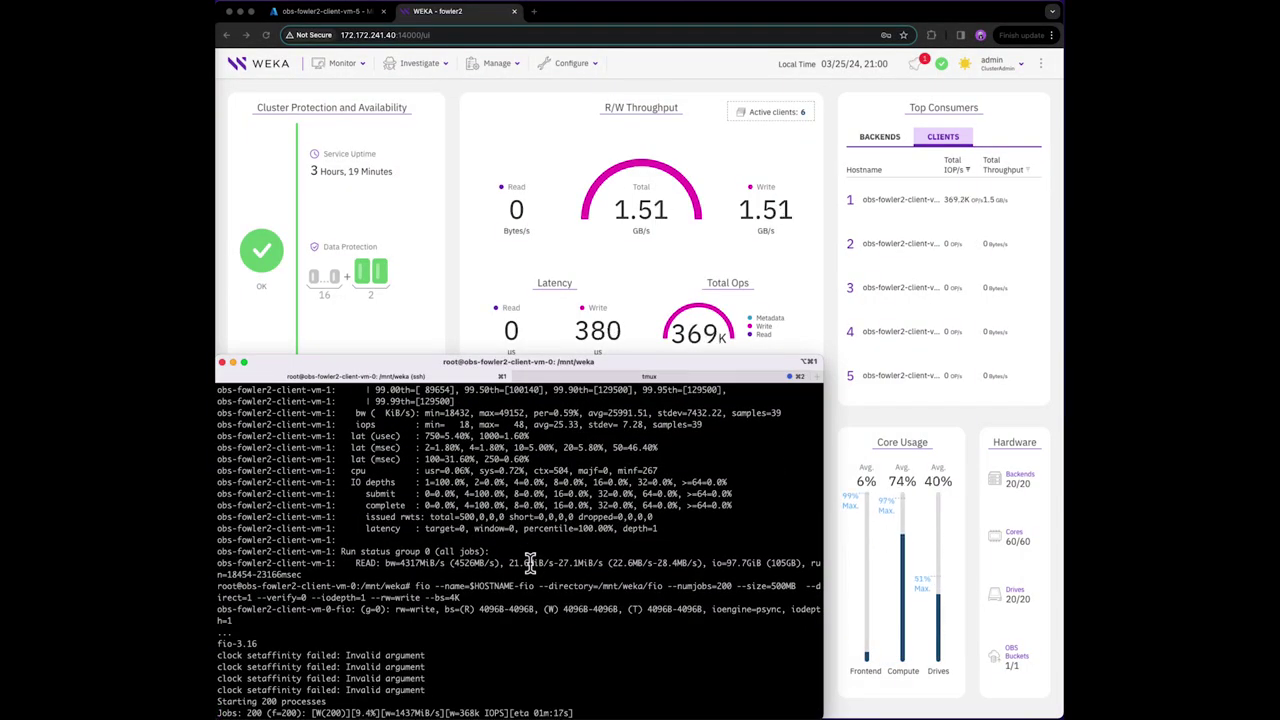
# - Let the single-client 4K fio write finish and review its Run status summary
pyautogui.moveTo(775, 372); pyautogui.dragTo(775, 370)
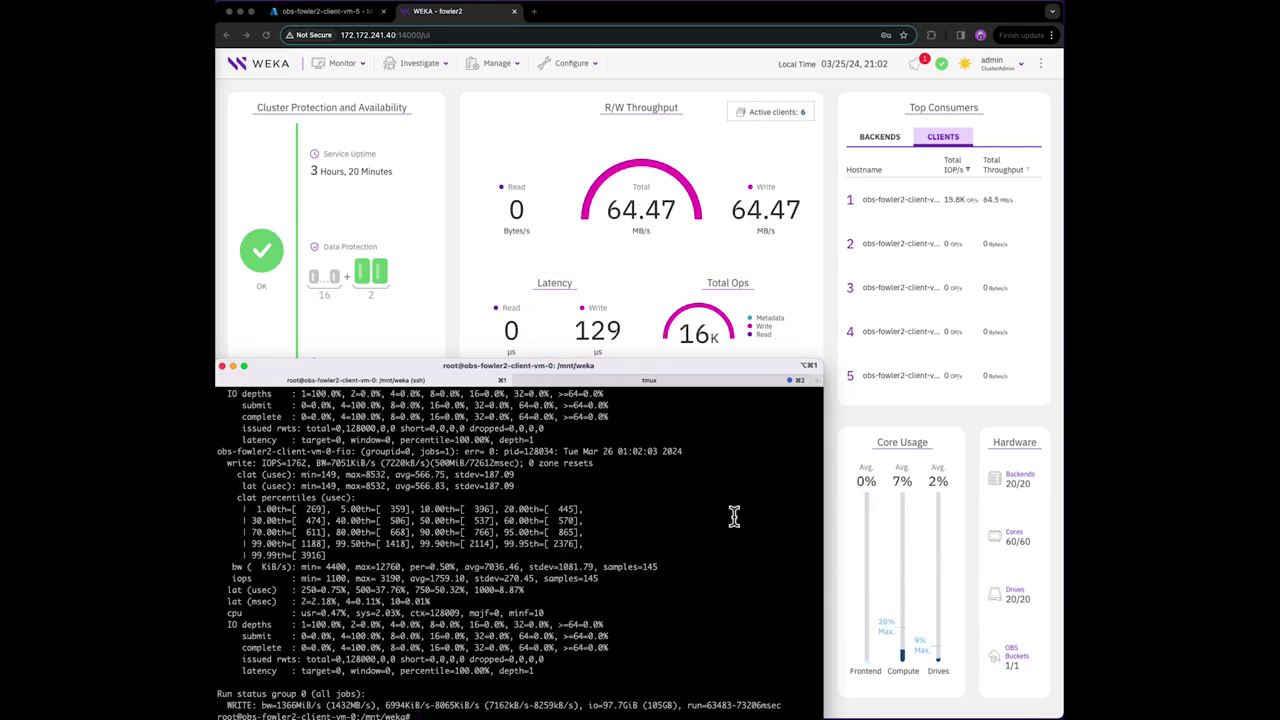
# - Clear the screen and rerun the 4K fio test as --rw=read on the first client
pyautogui.hotkey('ctrl', 'l')
pyautogui.press('Up')
pyautogui.press('Left')
pyautogui.press('Left')
pyautogui.press('Left')
pyautogui.press('Left')
pyautogui.press('Left')
pyautogui.press('Left')
pyautogui.press('Left')
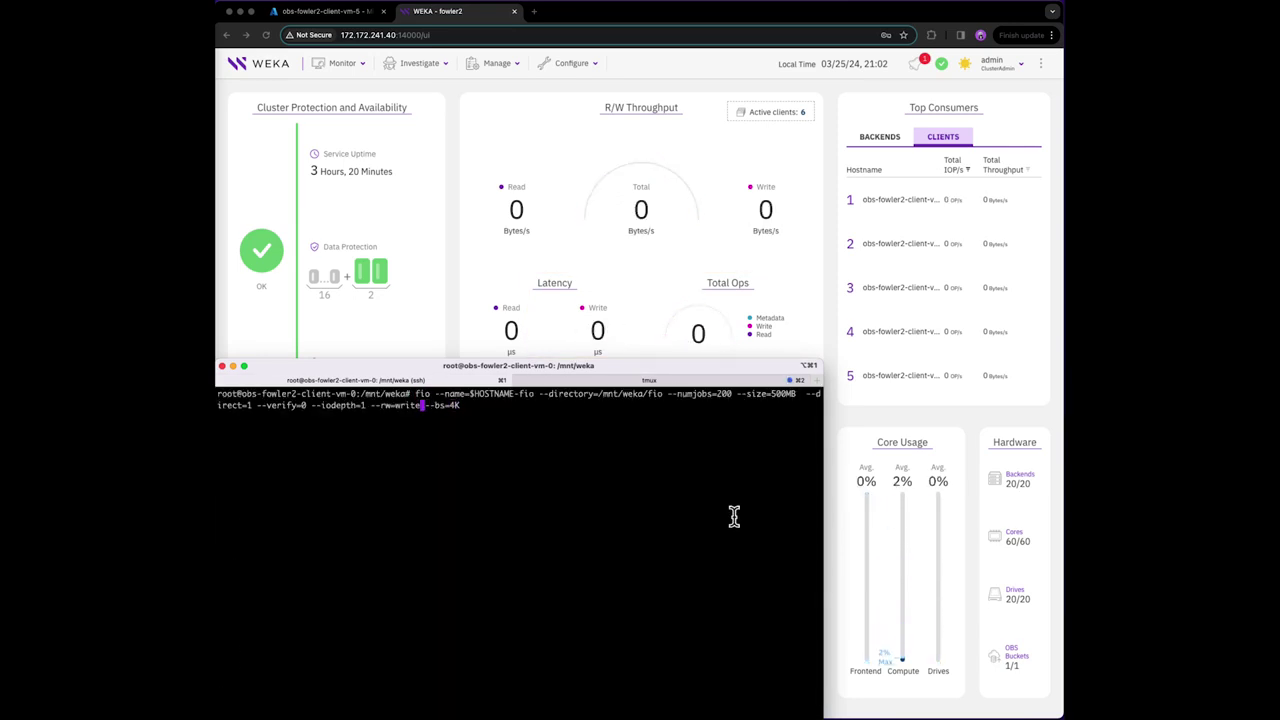
pyautogui.press('BackSpace')
pyautogui.press('BackSpace')
pyautogui.press('BackSpace')
pyautogui.press('BackSpace')
pyautogui.press('BackSpace')
pyautogui.write('read')
pyautogui.press('Return')
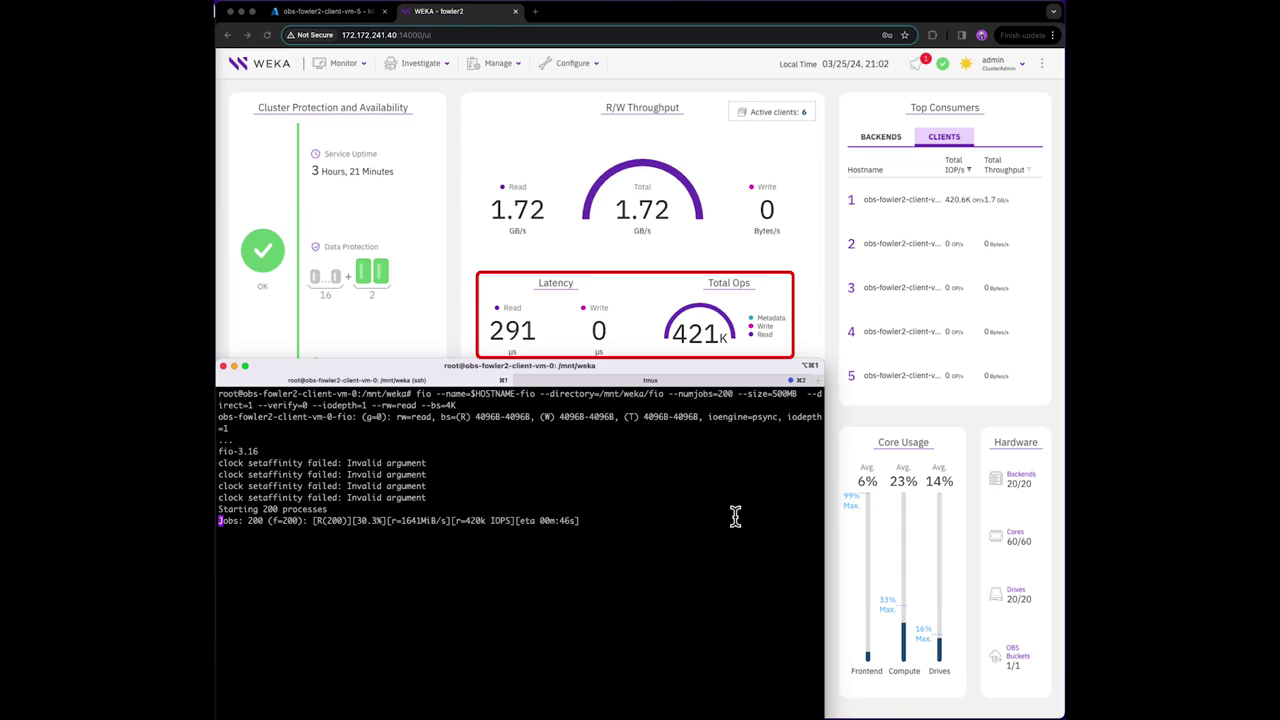
pyautogui.hotkey('ctrl', 'Left')
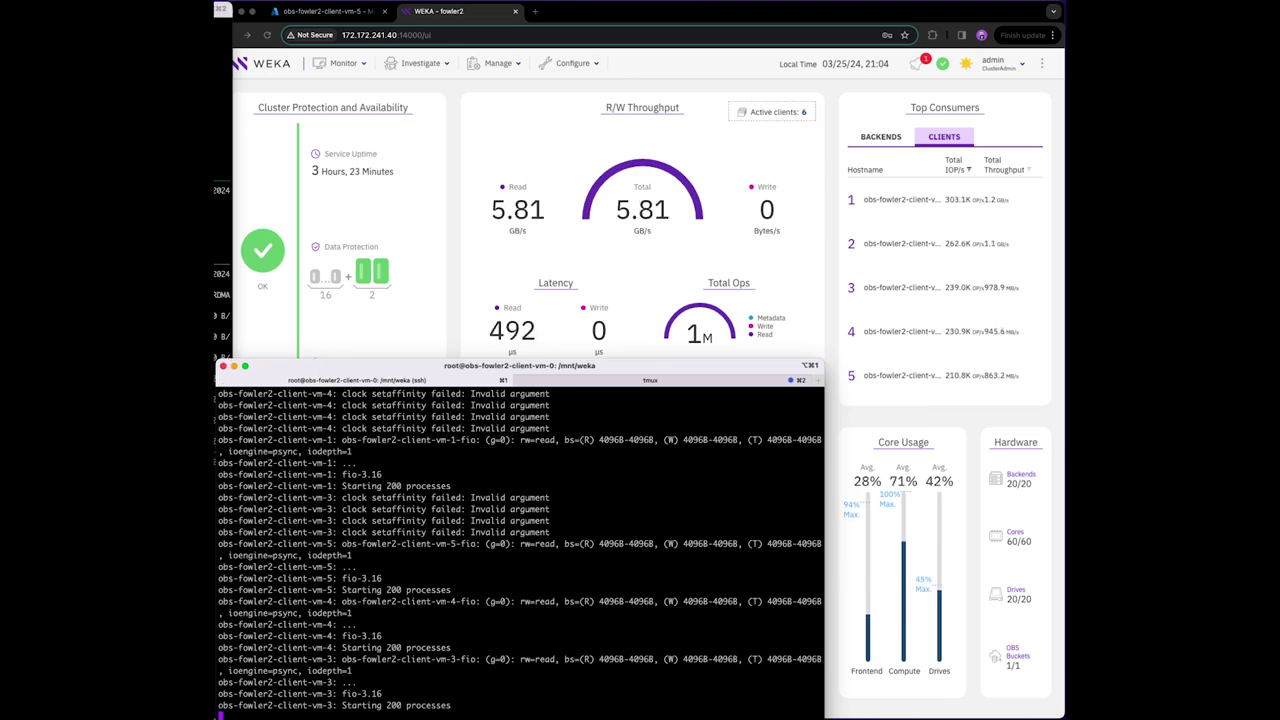
# - Bring the benchmark terminal back to the front after the 4K read run
pyautogui.click(225, 320)
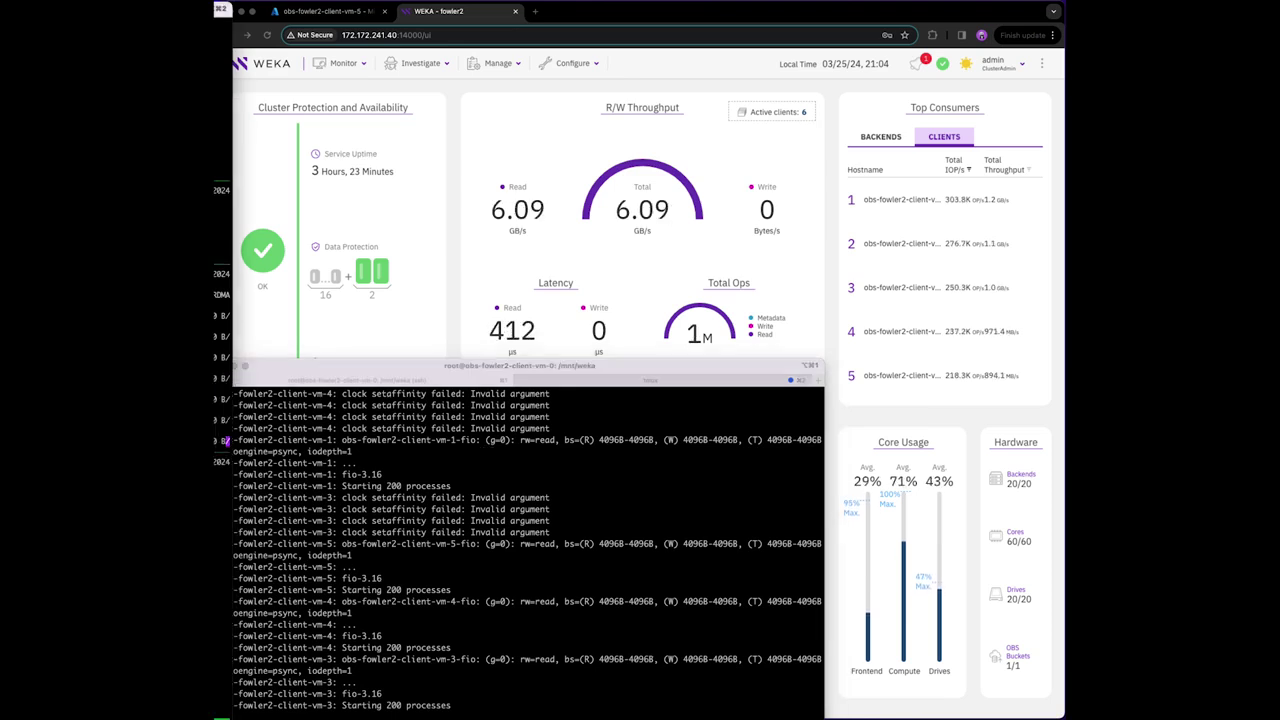
pyautogui.click(335, 368)
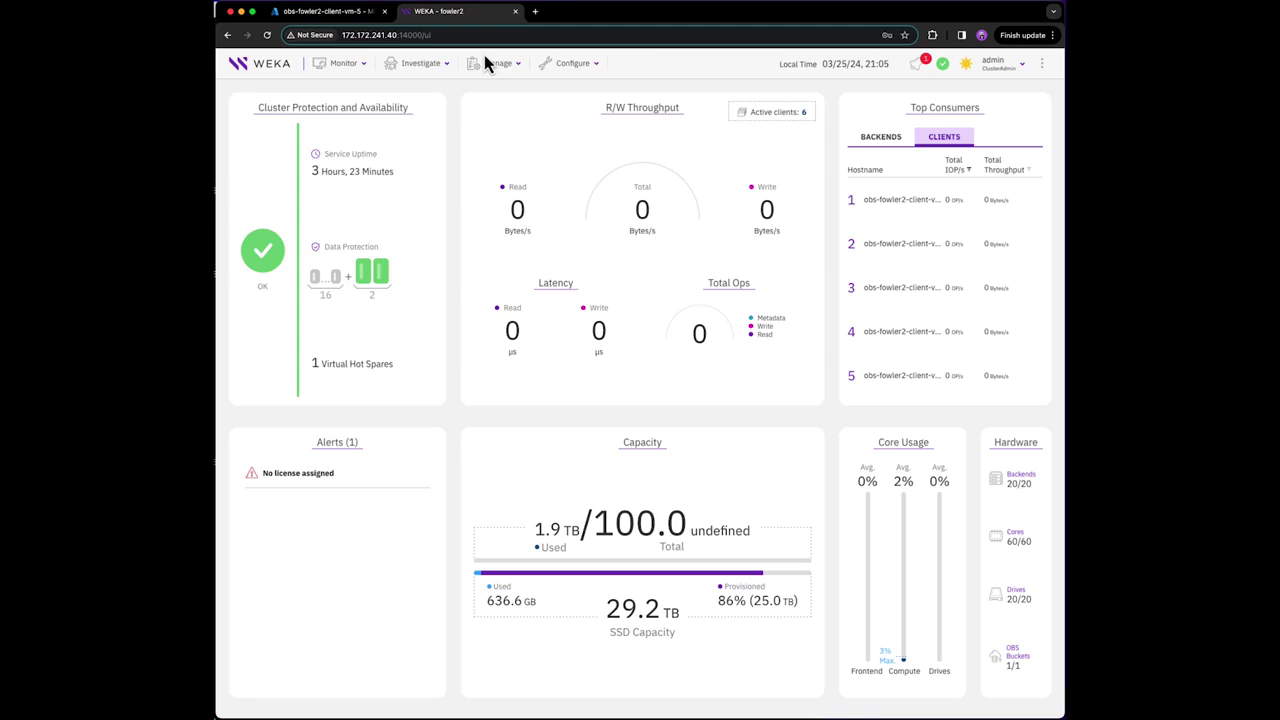
# - Go to Manage > Filesystems and check the default filesystem's attached bucket
pyautogui.click(490, 63)
pyautogui.click(492, 92)
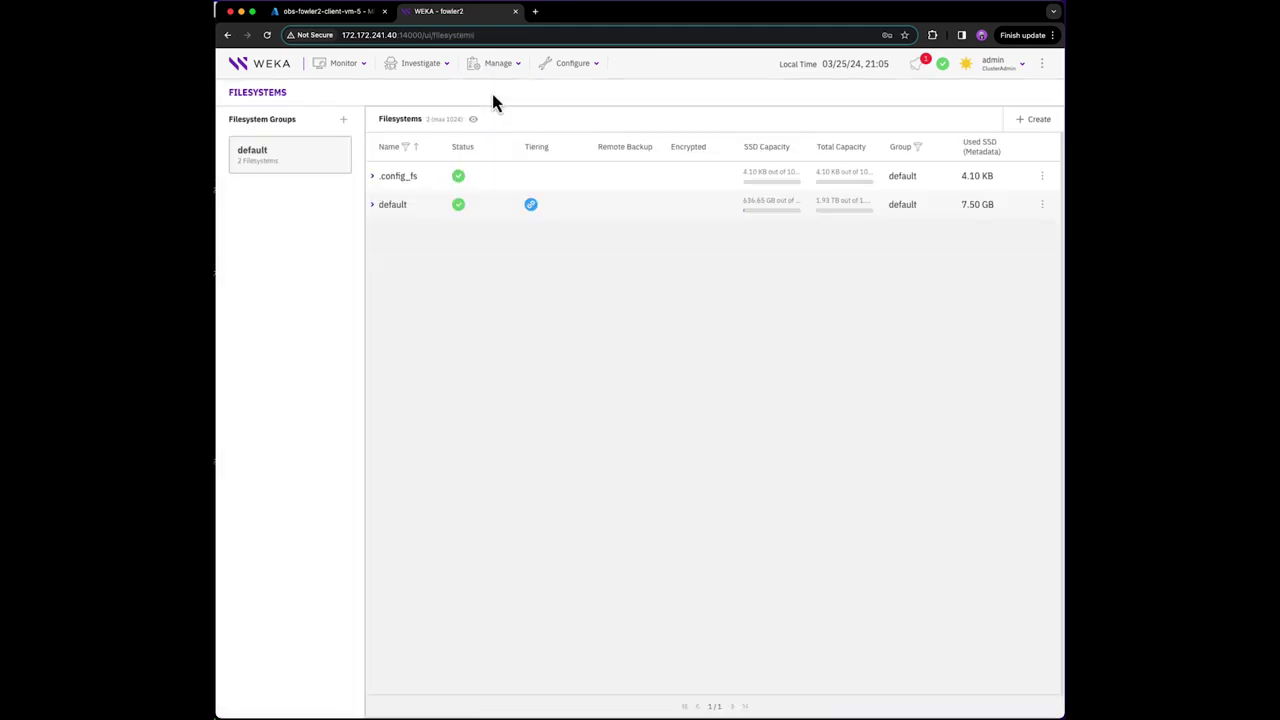
pyautogui.click(419, 217)
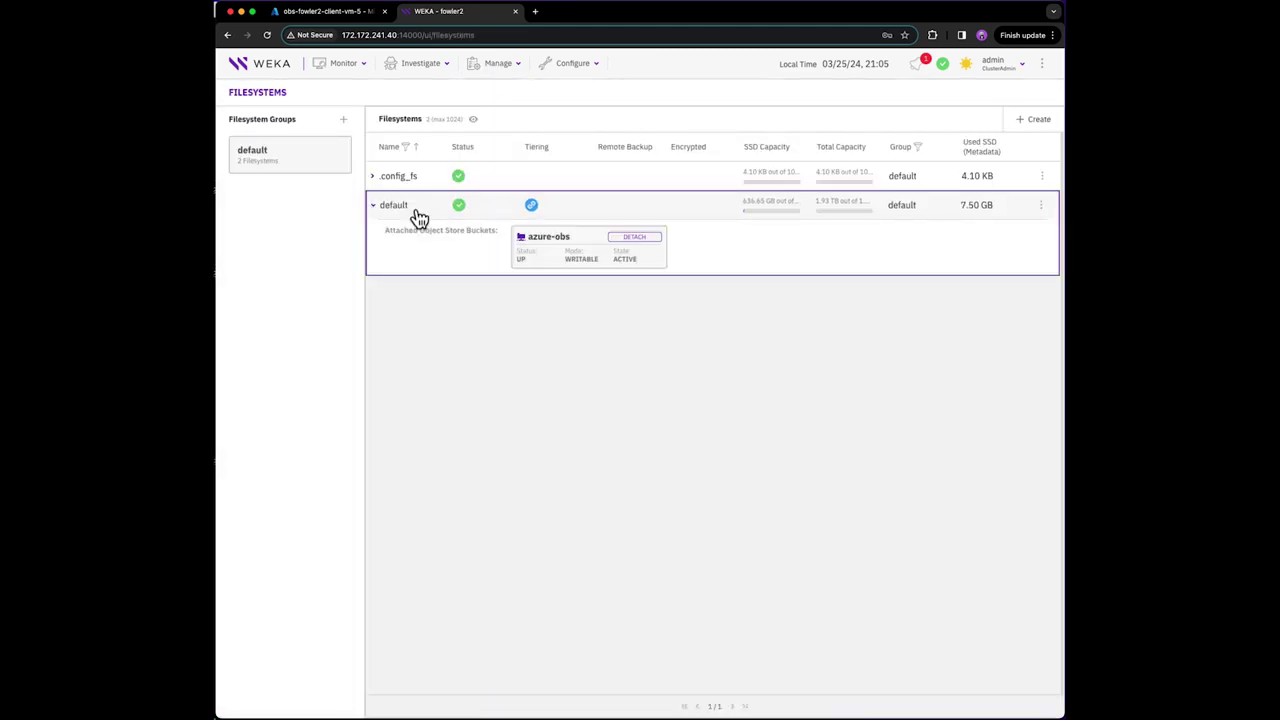
# - Start a new filesystem named archive in the default group, tiered to azure-obs
pyautogui.click(1036, 118)
pyautogui.click(639, 228)
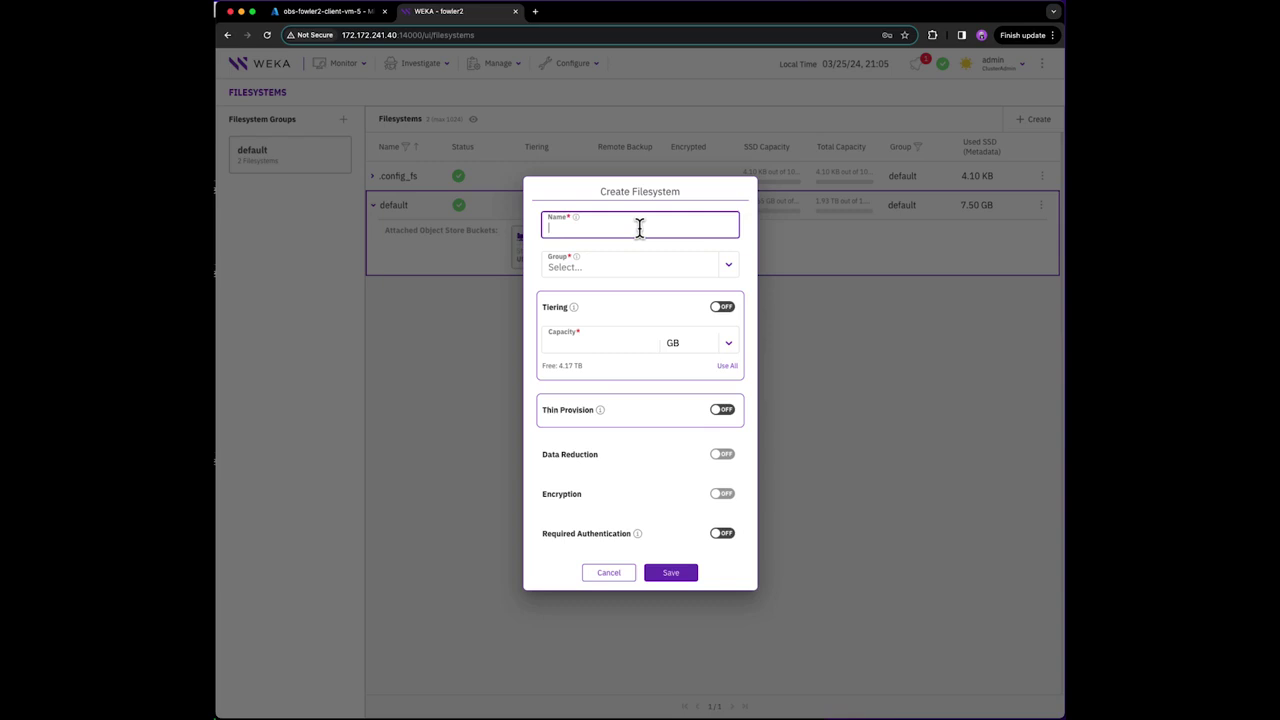
pyautogui.write('archive')
pyautogui.click(614, 265)
pyautogui.click(584, 286)
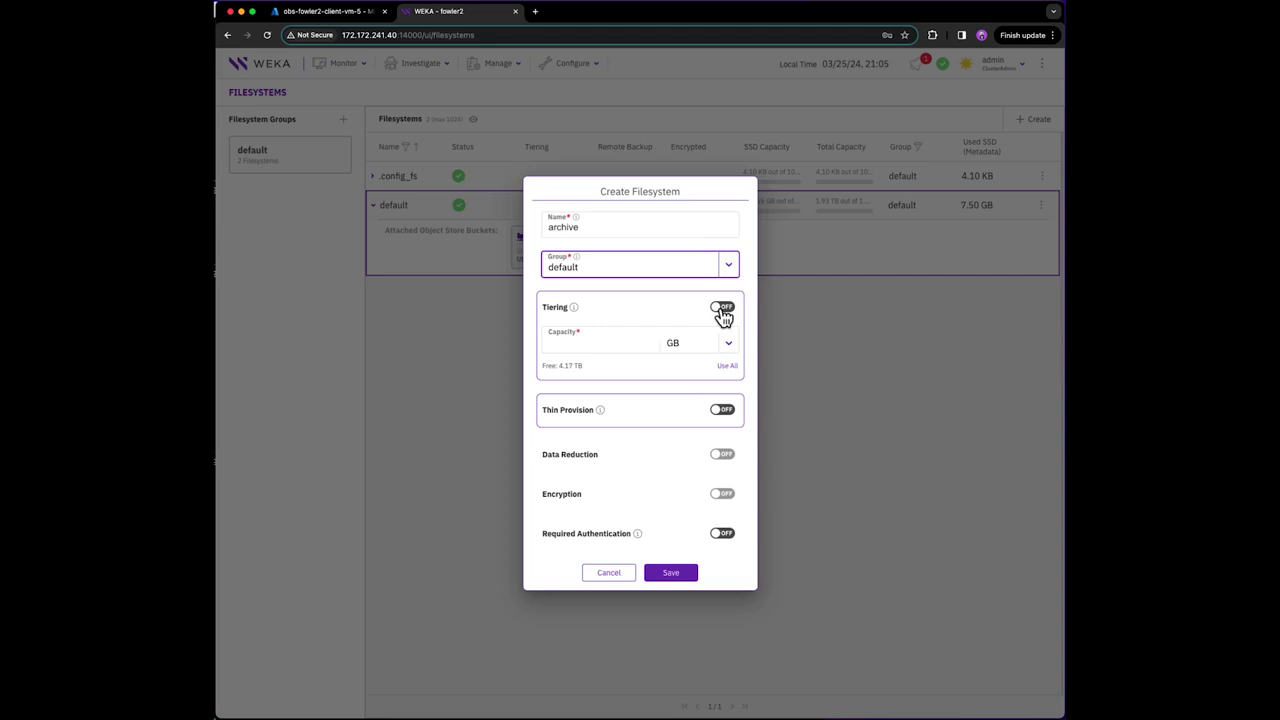
pyautogui.click(722, 310)
pyautogui.click(606, 294)
pyautogui.click(590, 317)
# - Give archive 2 TB drive capacity and 20 TB total capacity, and create it
pyautogui.click(563, 338)
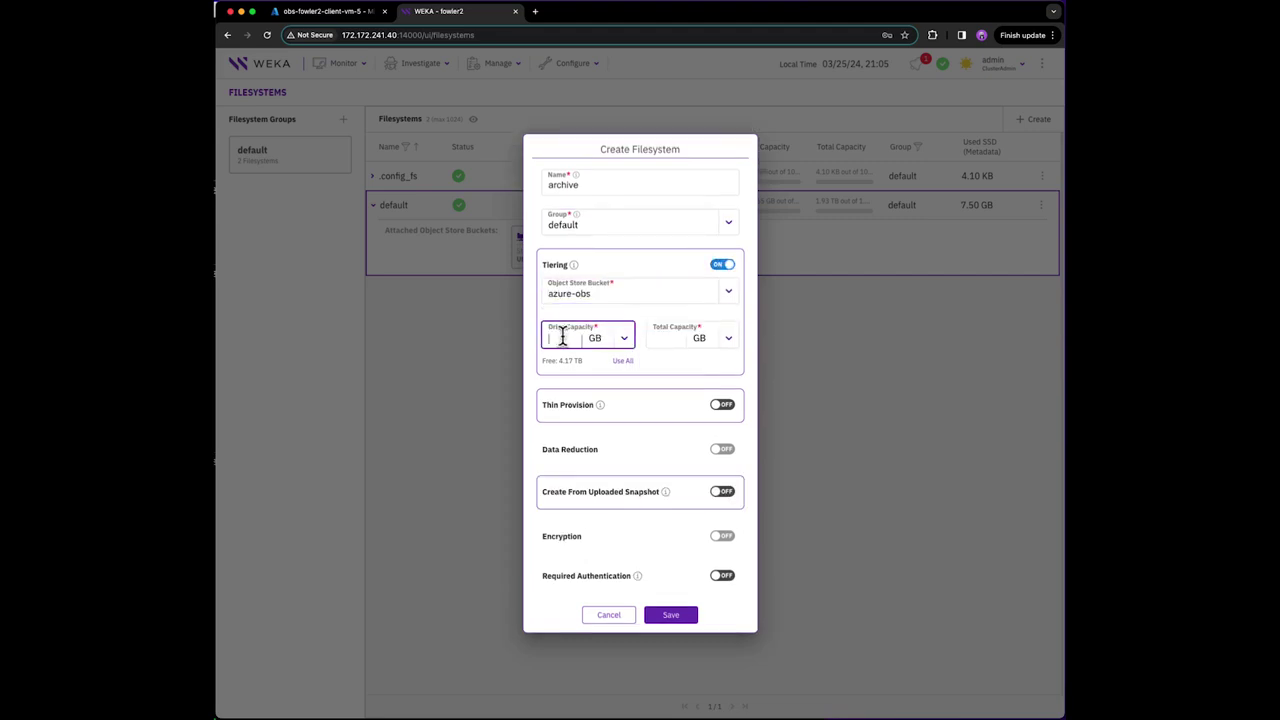
pyautogui.write('2')
pyautogui.click(626, 343)
pyautogui.click(604, 398)
pyautogui.click(667, 338)
pyautogui.write('20')
pyautogui.click(733, 341)
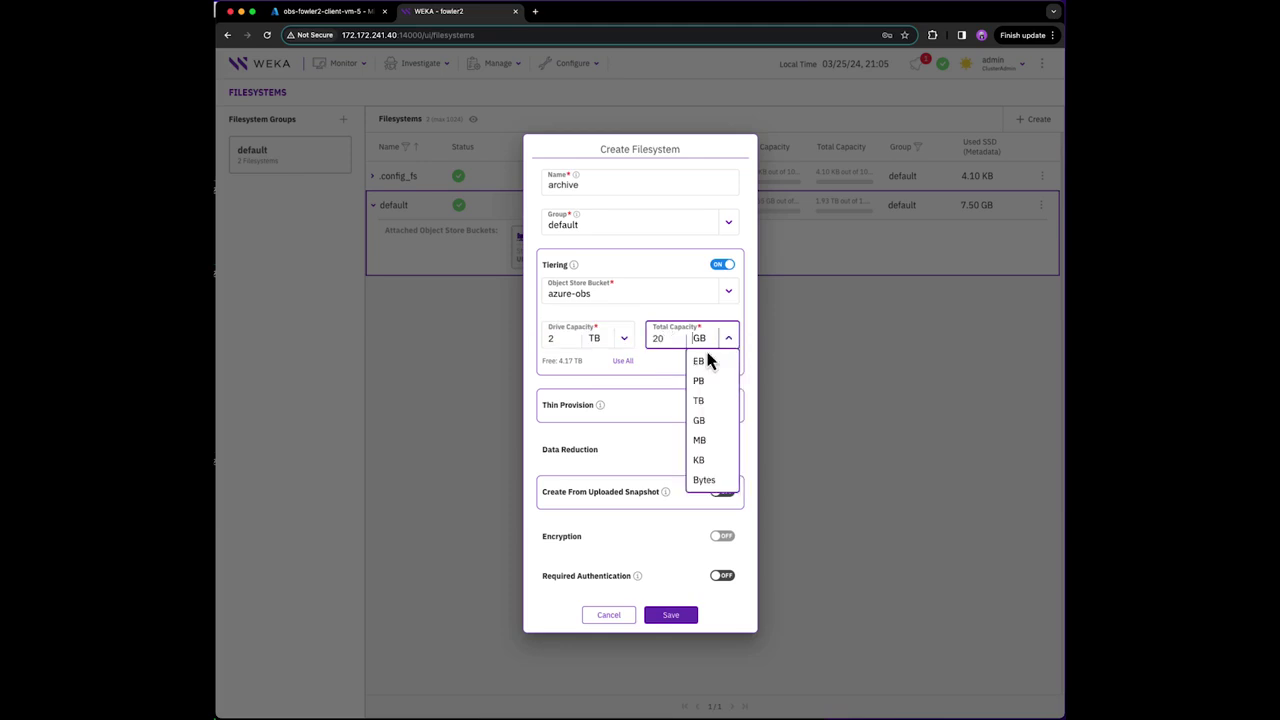
pyautogui.click(699, 402)
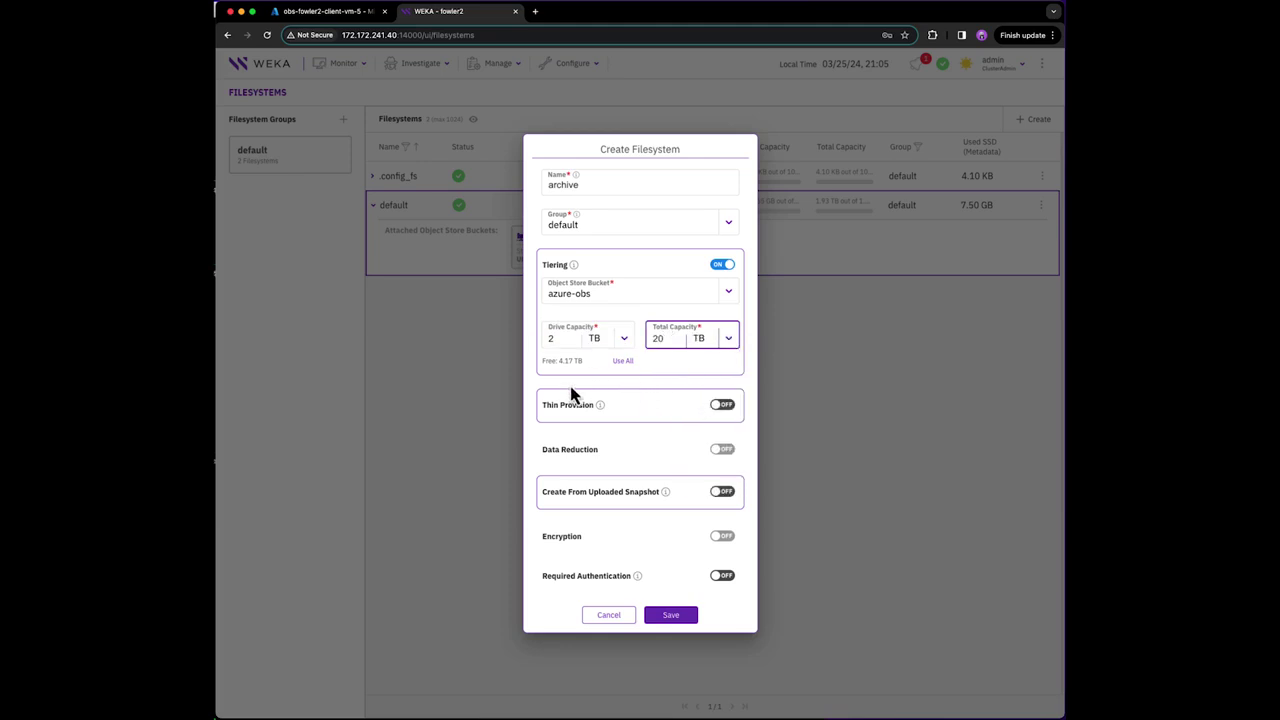
pyautogui.click(662, 615)
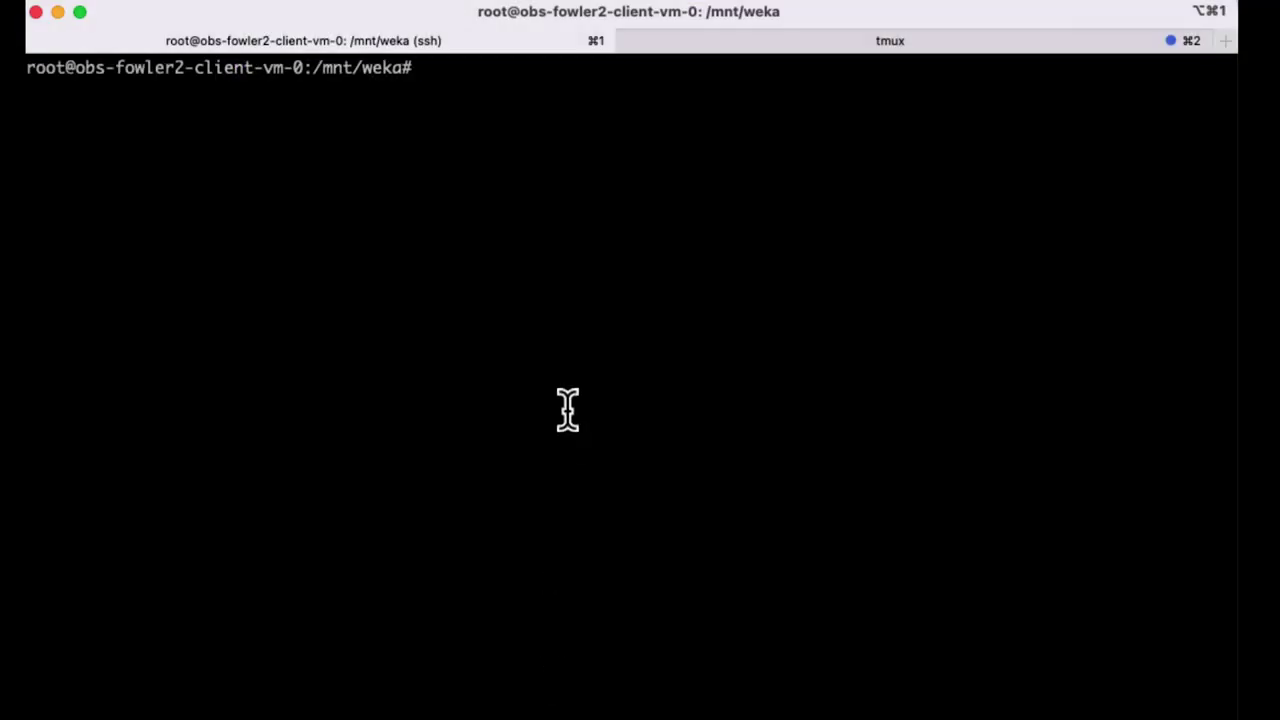
# - Create /mnt/archive on all clients and mount 172.172.241.40/archive there with net=eth1,obs_direct
pyautogui.write('pdsh mkdir /mnt/')
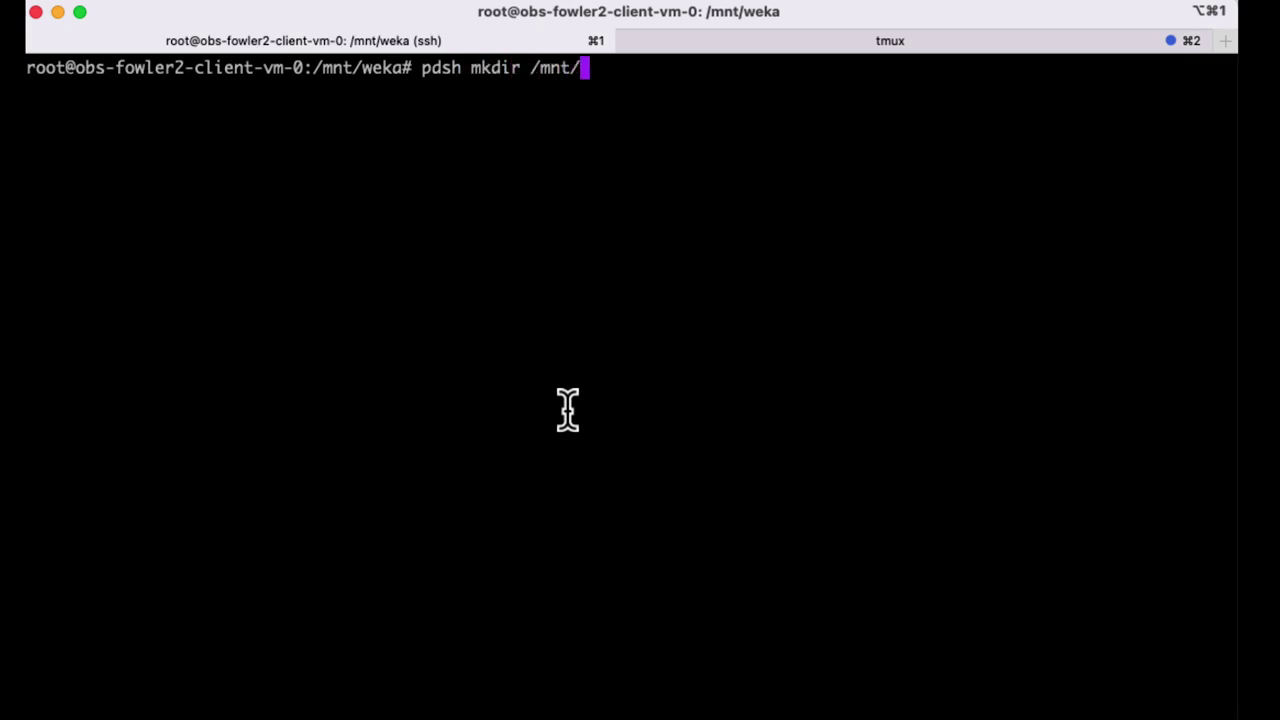
pyautogui.write('archive')
pyautogui.press('Return')
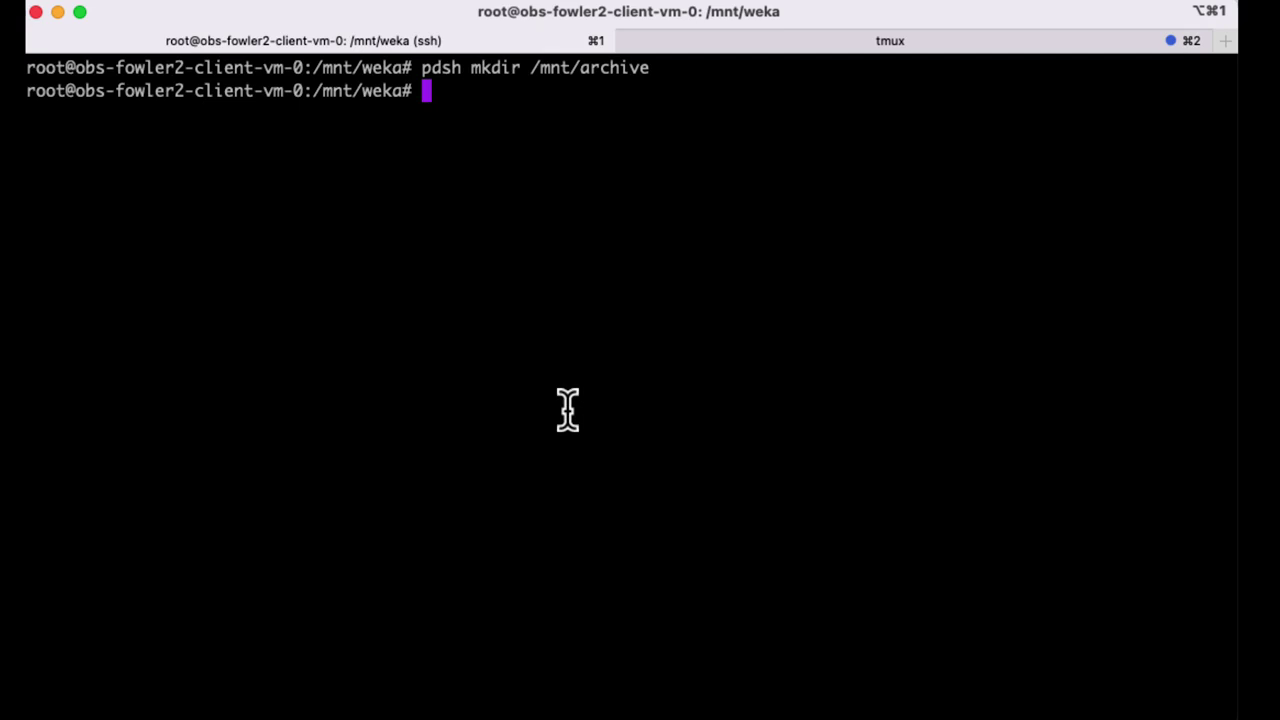
pyautogui.write('clear')
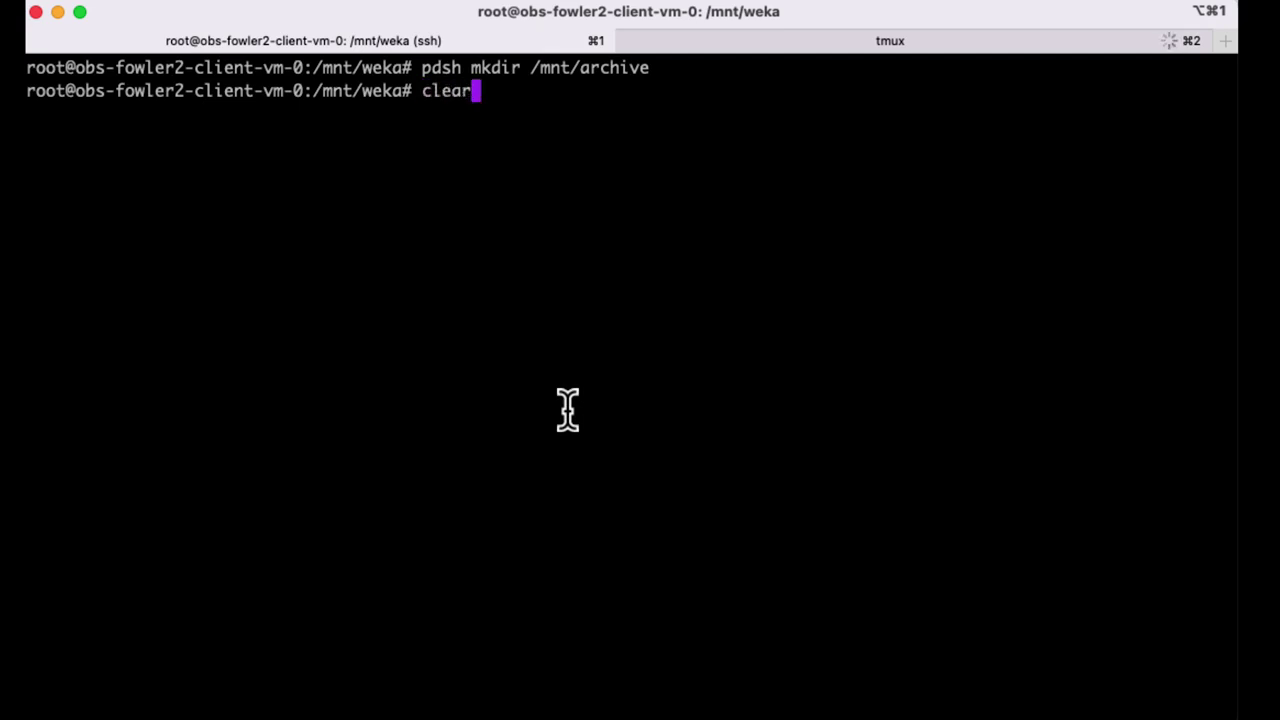
pyautogui.press('Return')
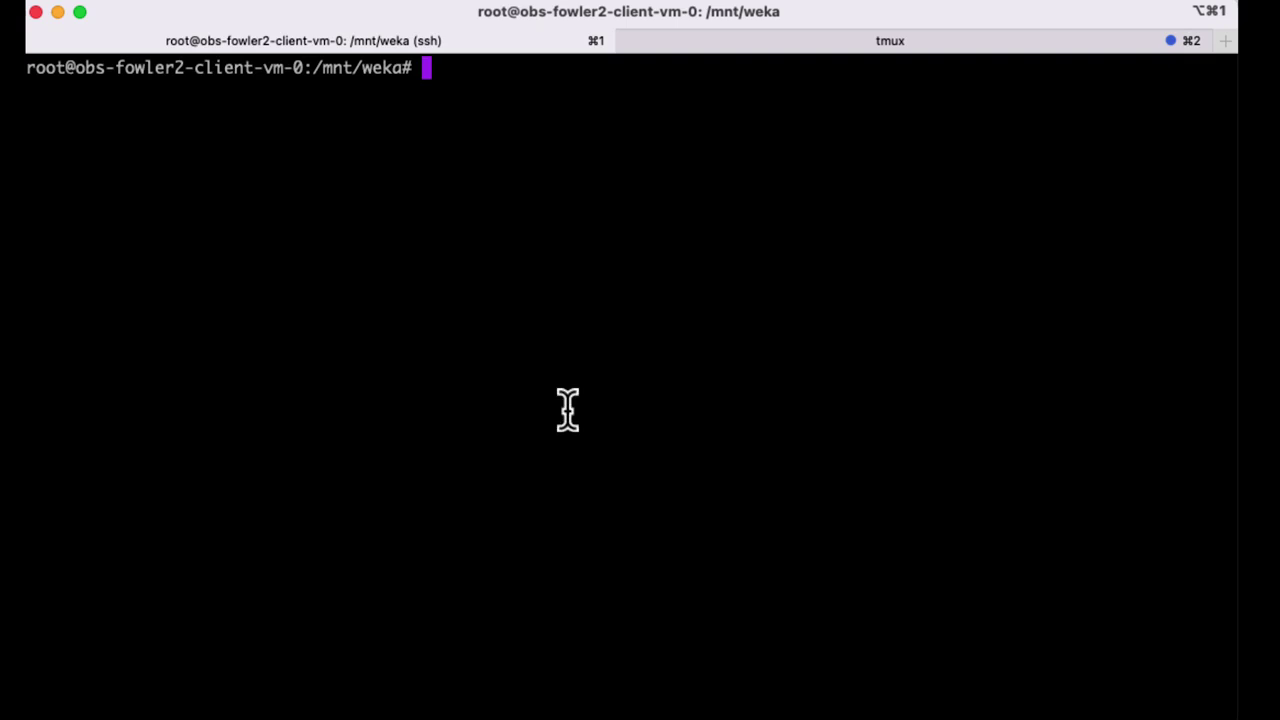
pyautogui.write('pdsh m')
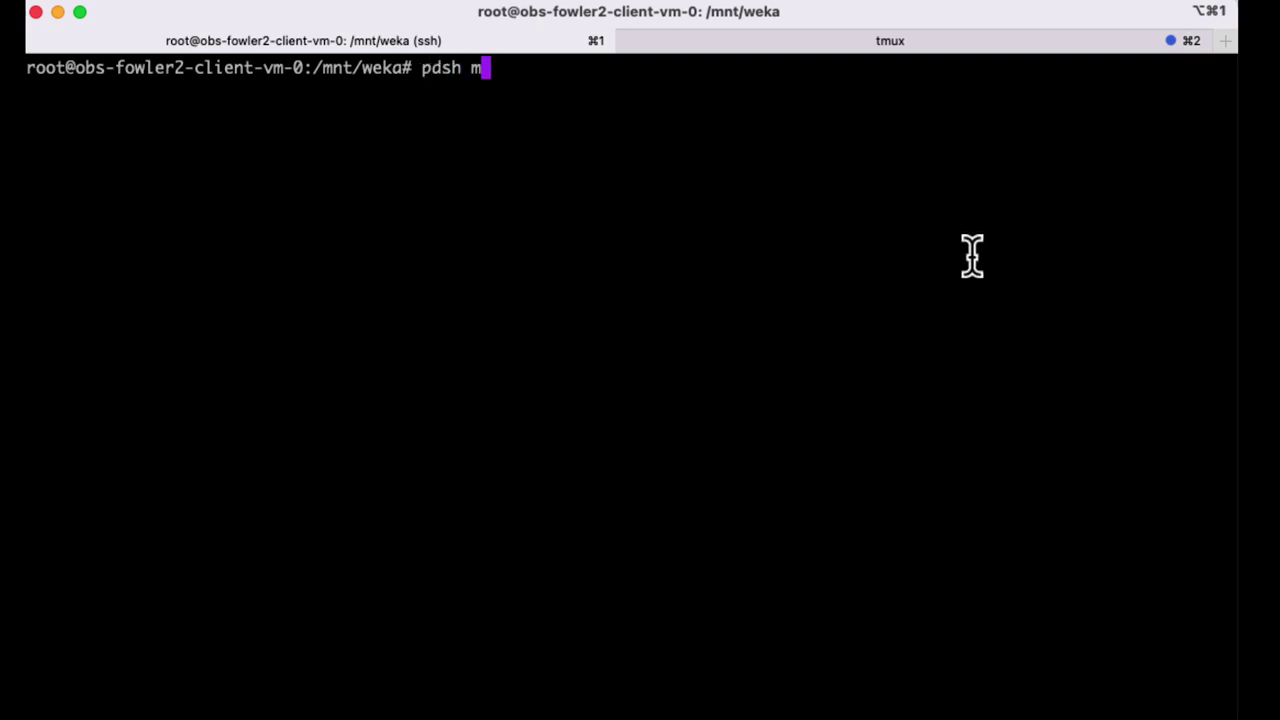
pyautogui.write('ount -t wekaf')
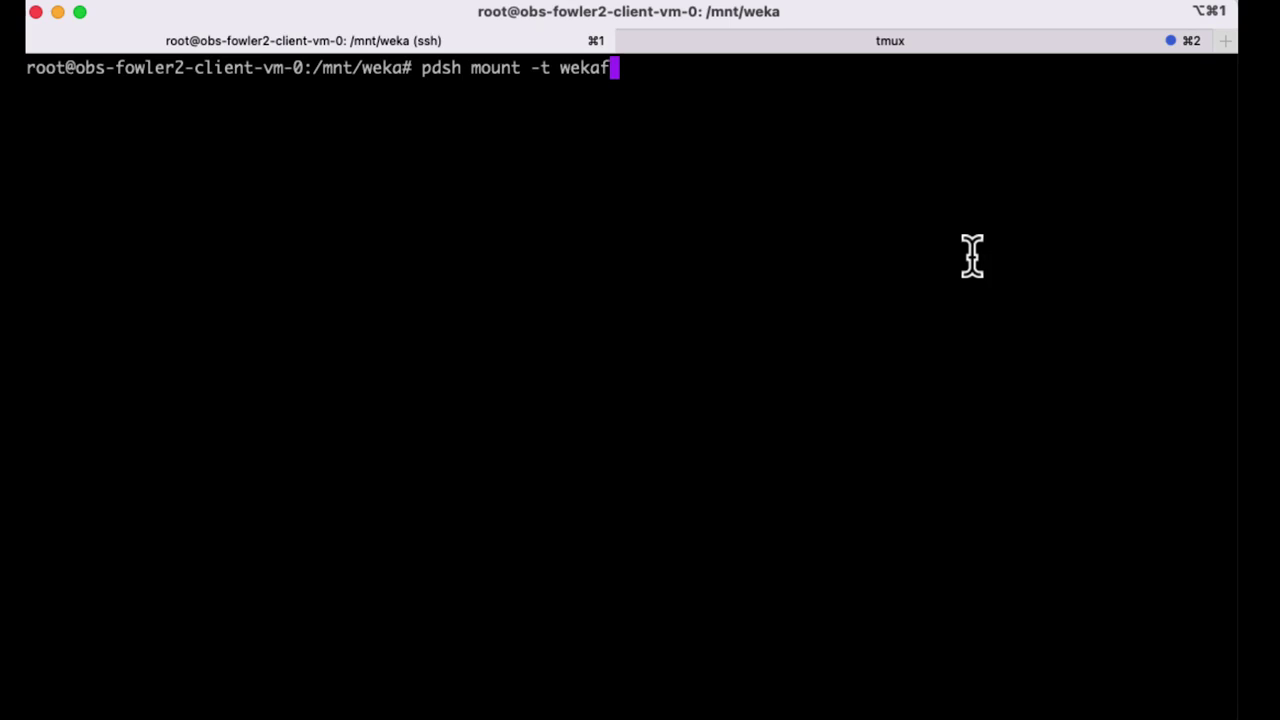
pyautogui.write('s -o net=')
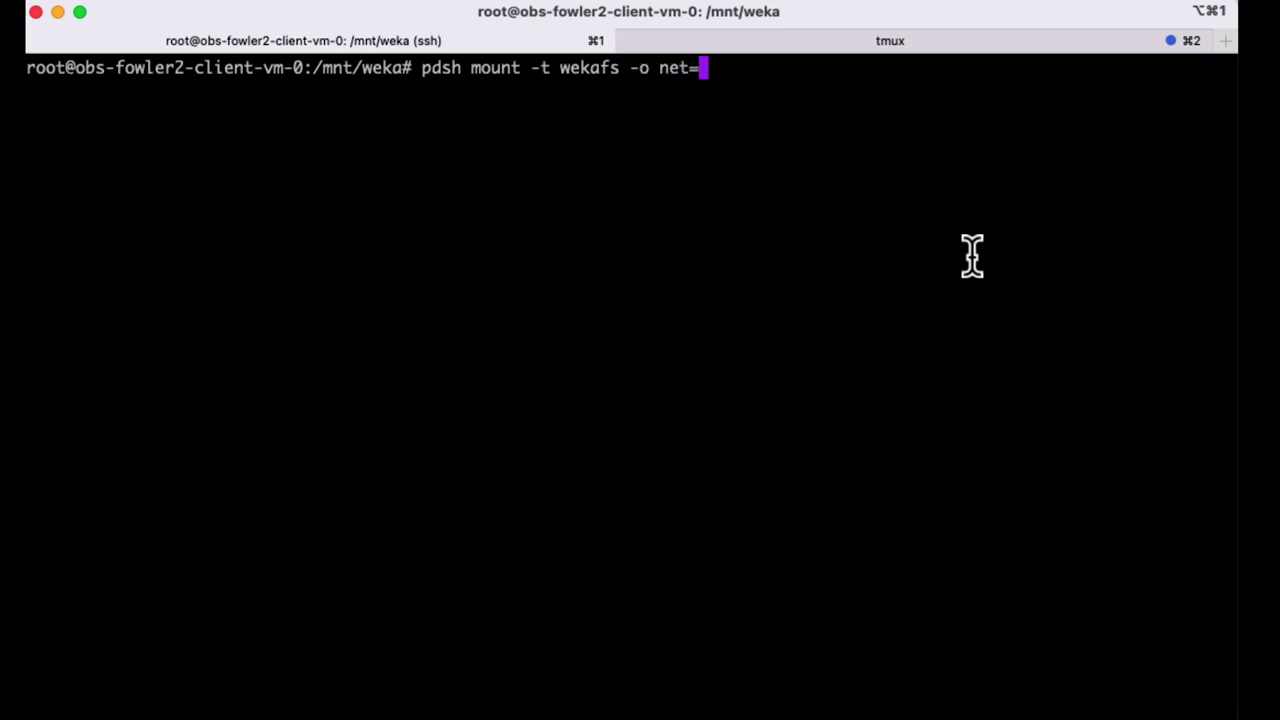
pyautogui.write('eth1,obs_direc')
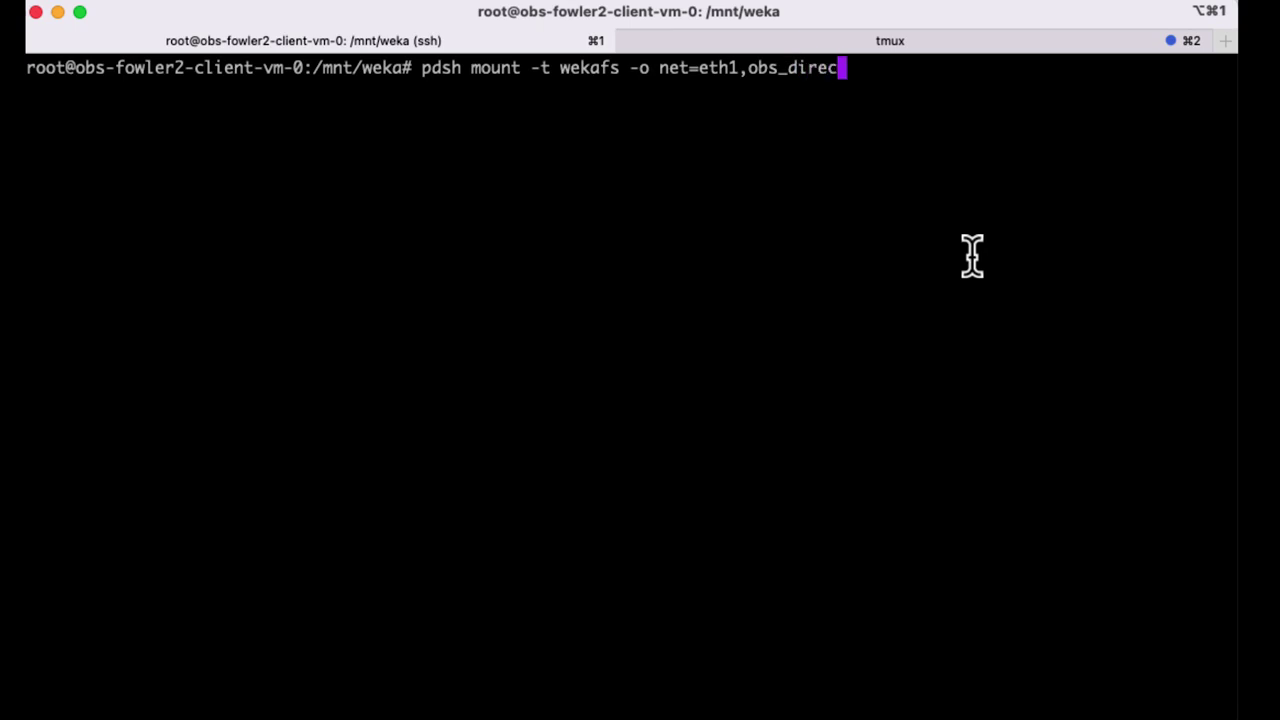
pyautogui.write('t 172.172.2')
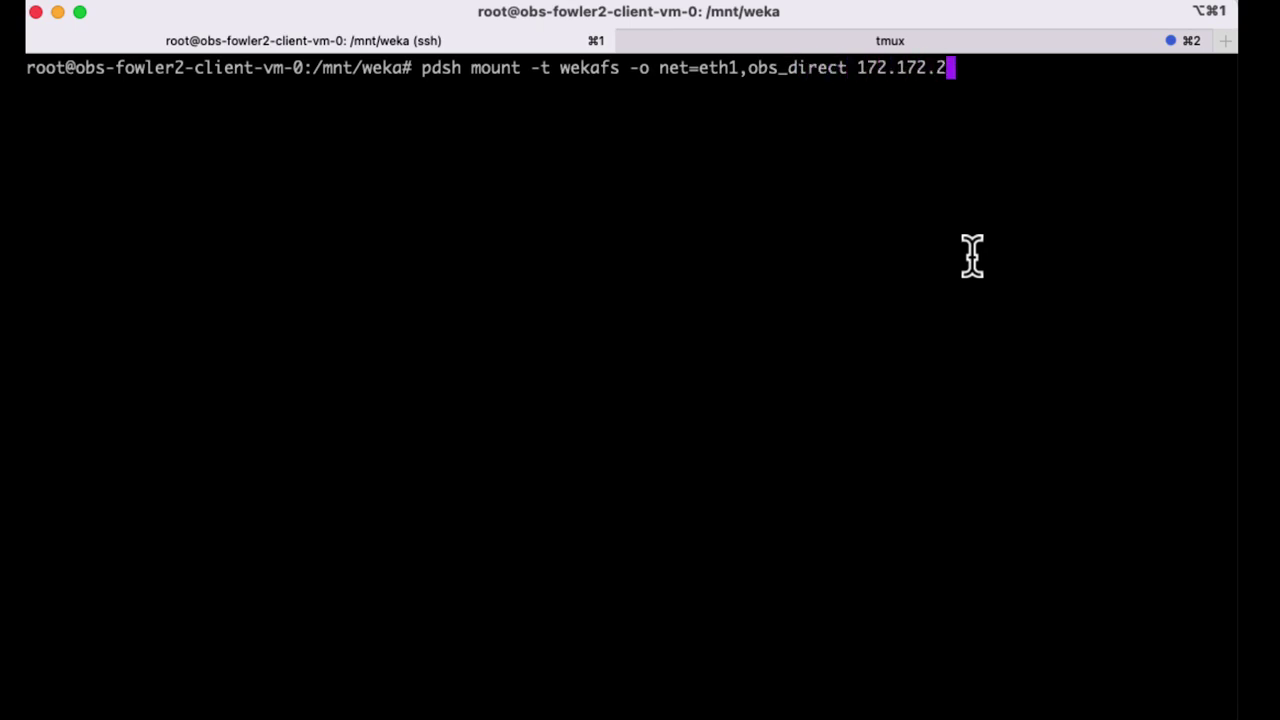
pyautogui.write('41.40/')
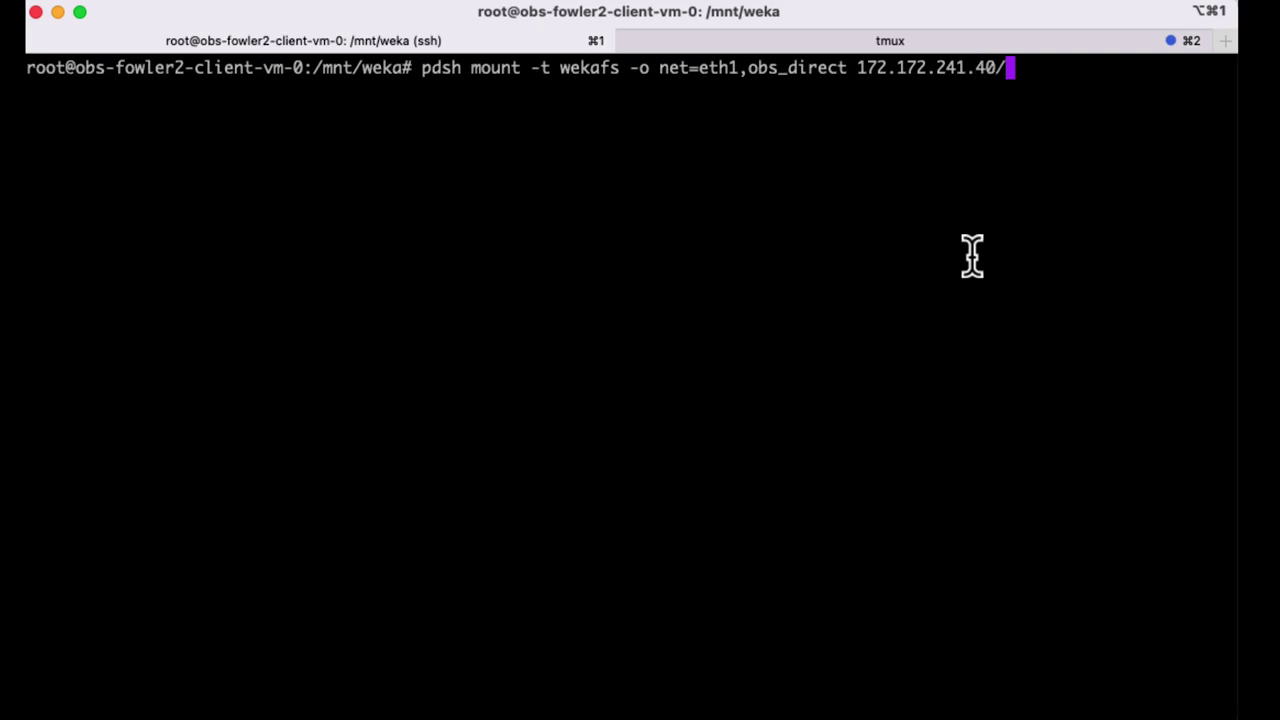
pyautogui.write('archive /mn')
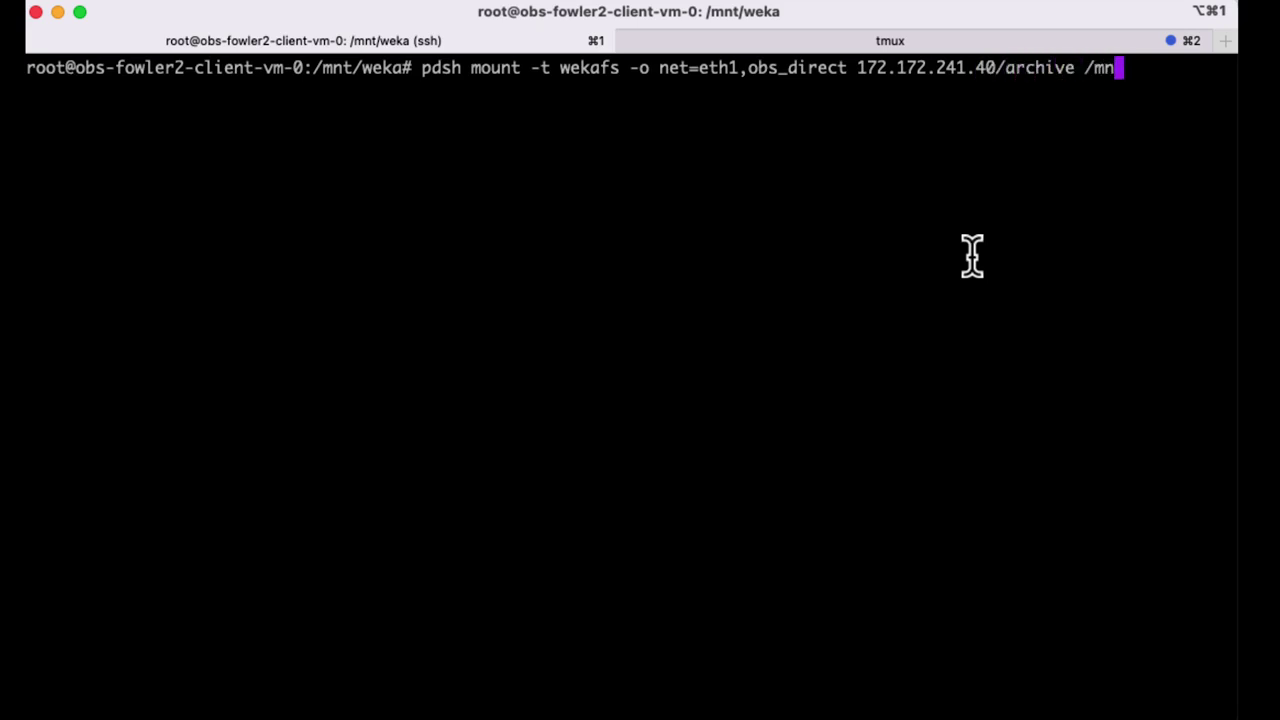
pyautogui.write('t/archive')
pyautogui.press('Return')
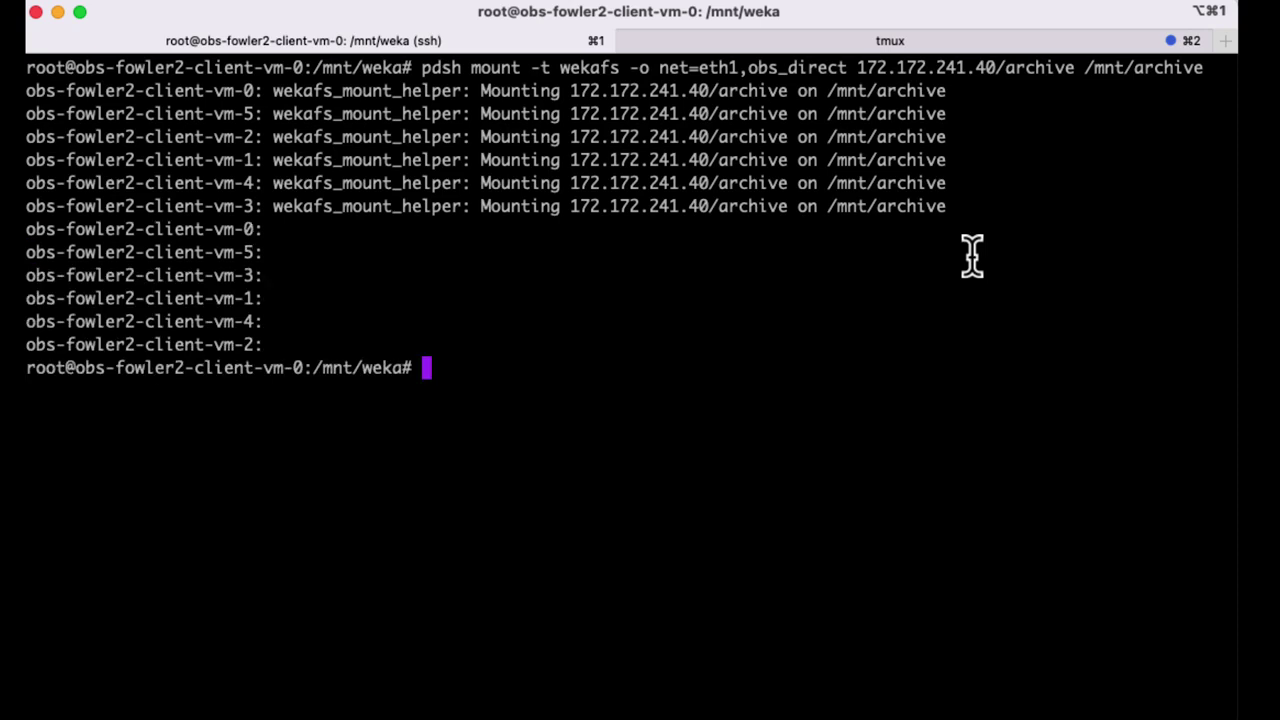
# - Clear the screen and run 'pdsh mount -t wekafs' to confirm archive is mounted everywhere
pyautogui.write('clear')
pyautogui.press('Return')
pyautogui.write('pds')
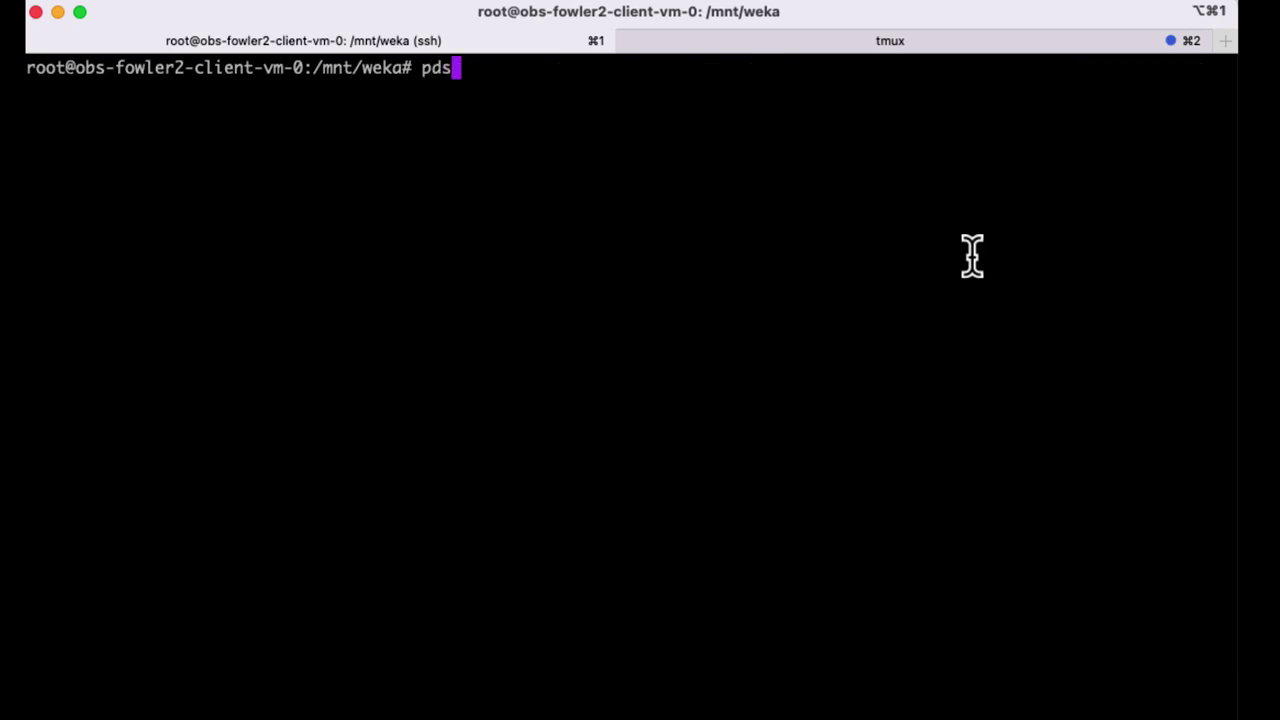
pyautogui.write('h mount -t wekafs')
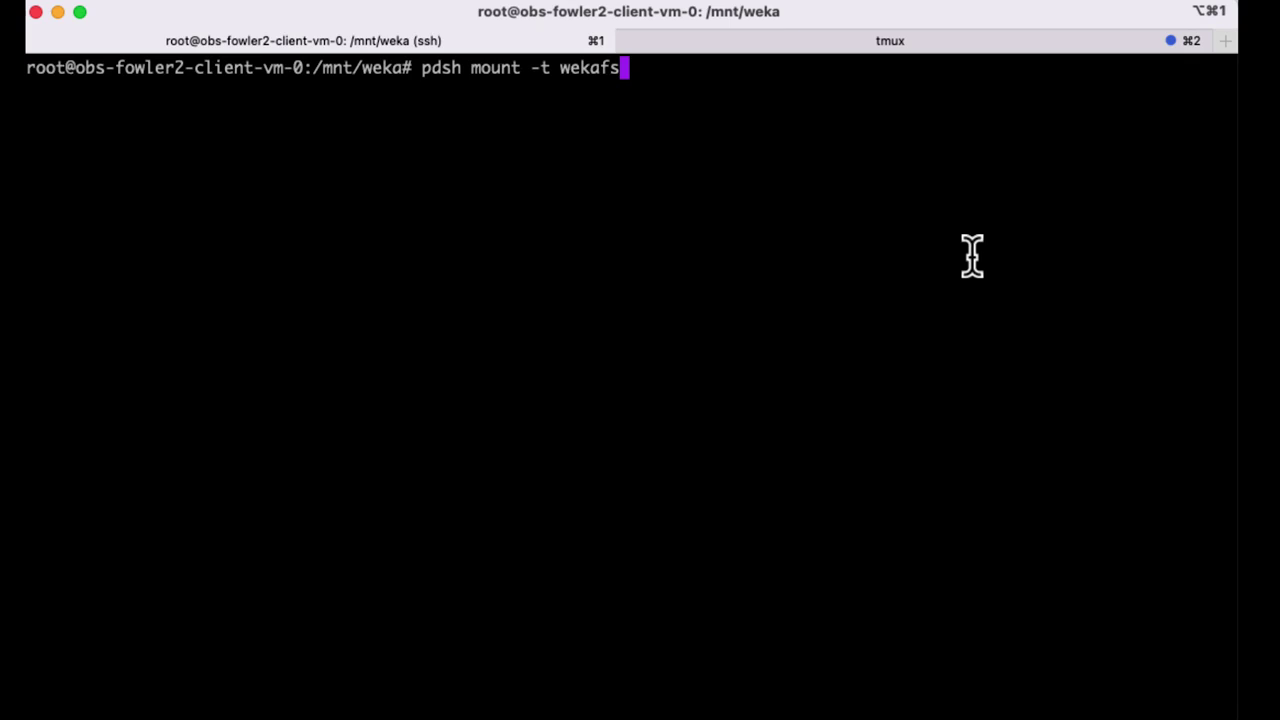
pyautogui.press('Return')
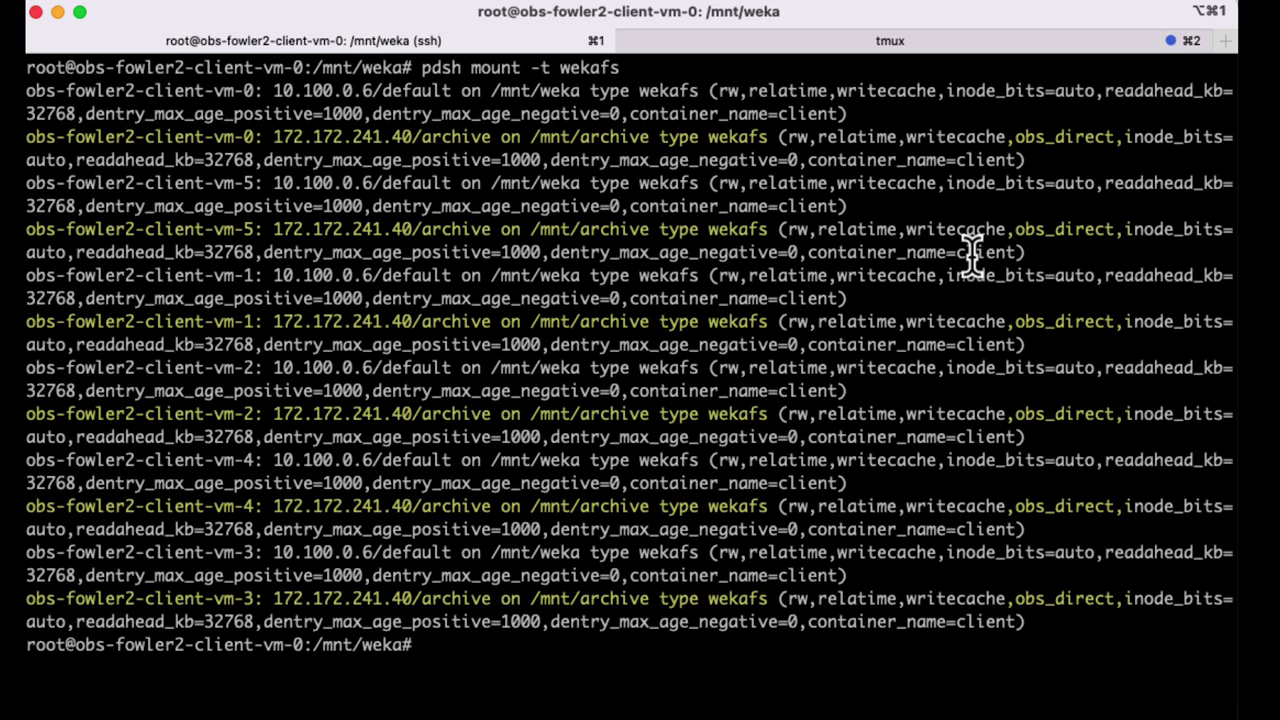
pyautogui.write('clear')
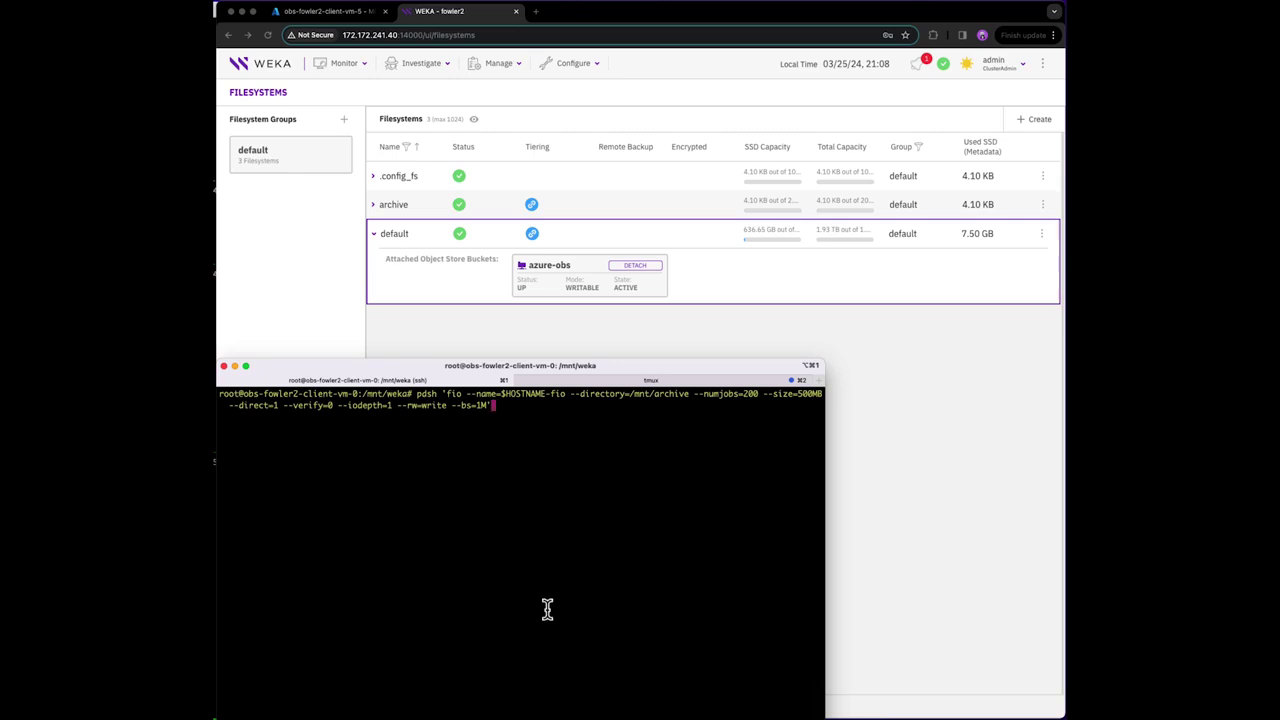
# - Launch the fio 1M write benchmark and watch dashboard throughput by client host
pyautogui.press('Return')
pyautogui.click(256, 68)
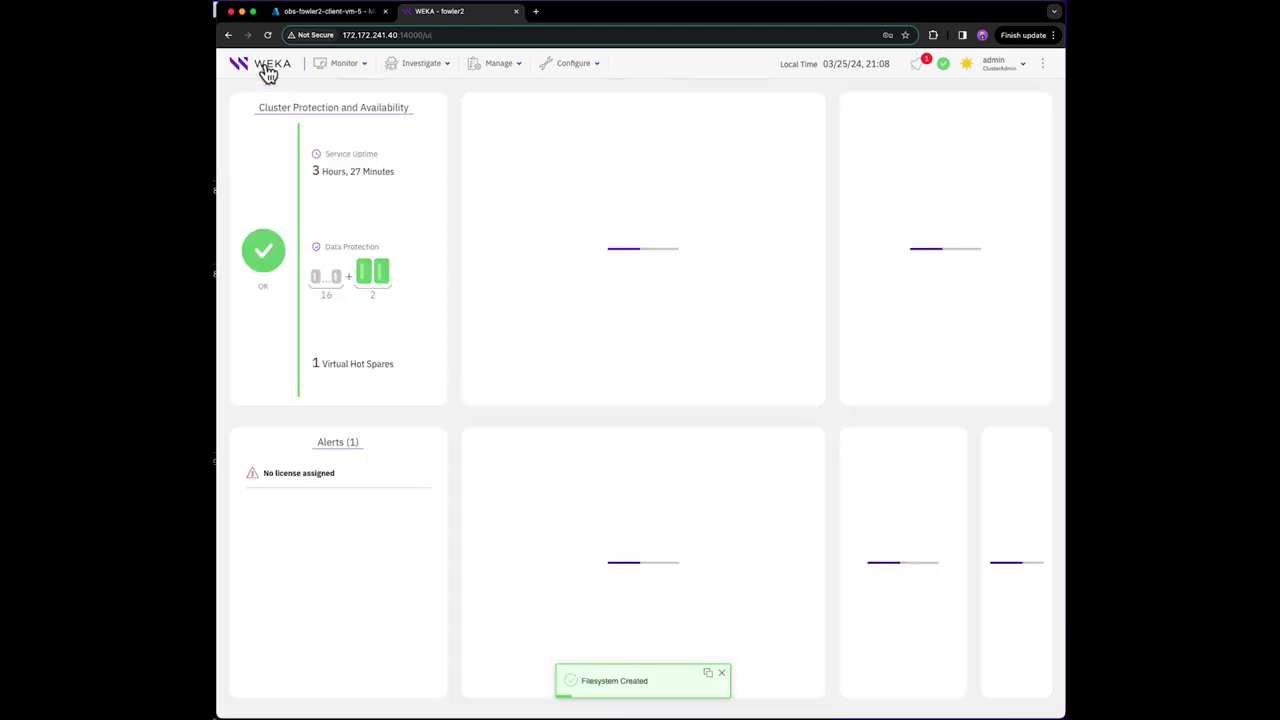
pyautogui.click(932, 138)
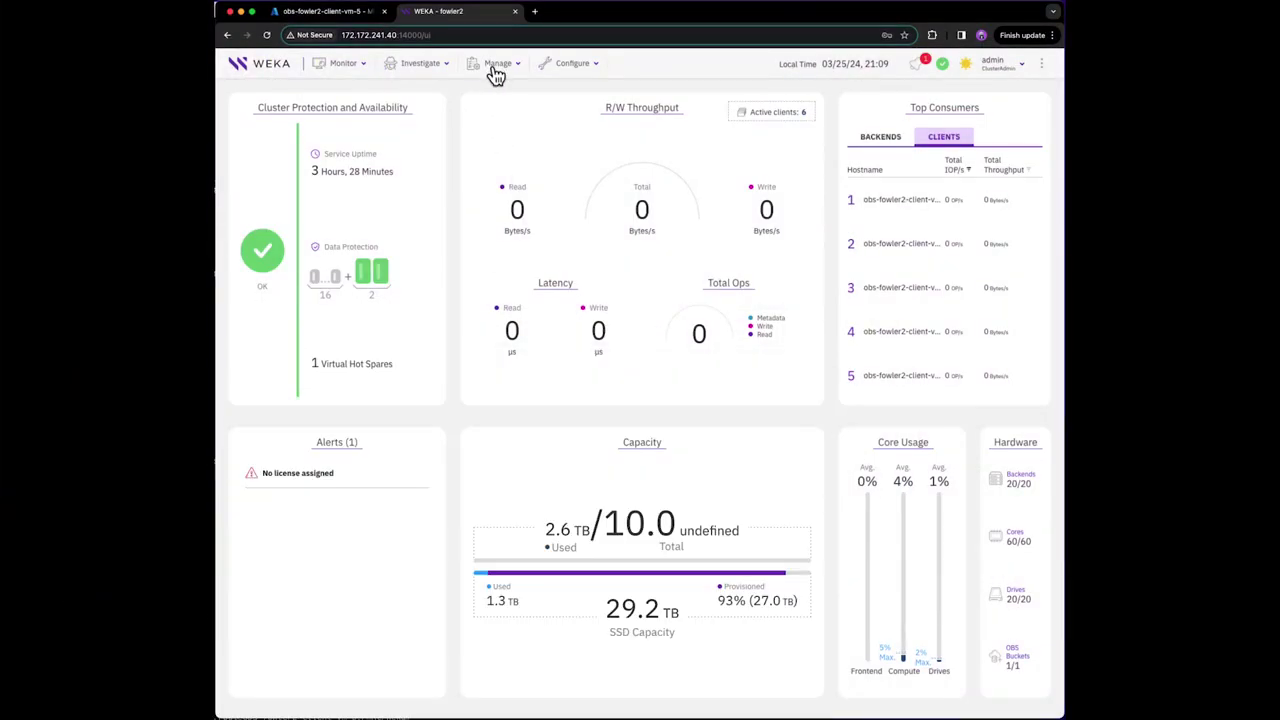
# - Open the Filesystems list to check archive's SSD usage, now 2.46 GB
pyautogui.click(493, 70)
pyautogui.click(485, 89)
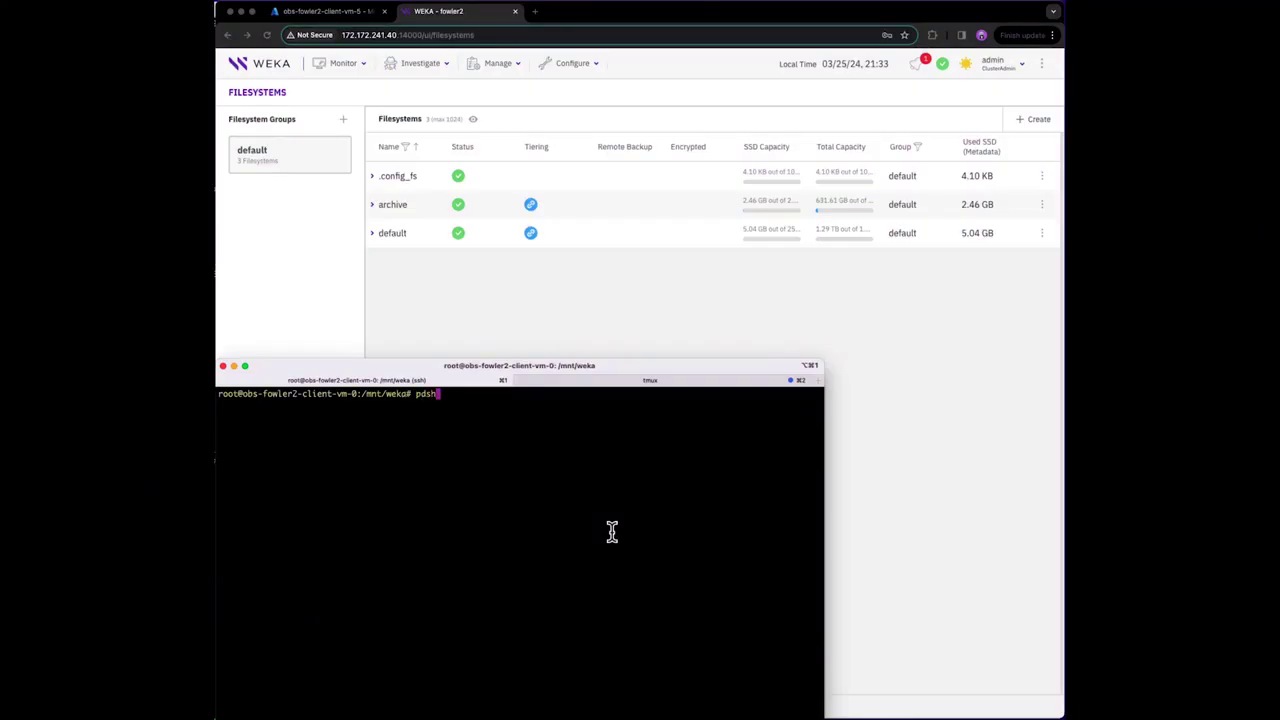
# - Edit the previous fio command to --rw=read with a 90-second runtime and run it
pyautogui.write('fio --name=$HOSTNAME-fio --directory=/mnt/archive --numjobs=200 --size=500MB --direct=1 --verify=0 --iodepth=1 --rw=write --bs=1M --time_based --runtime=60')
pyautogui.write("'")
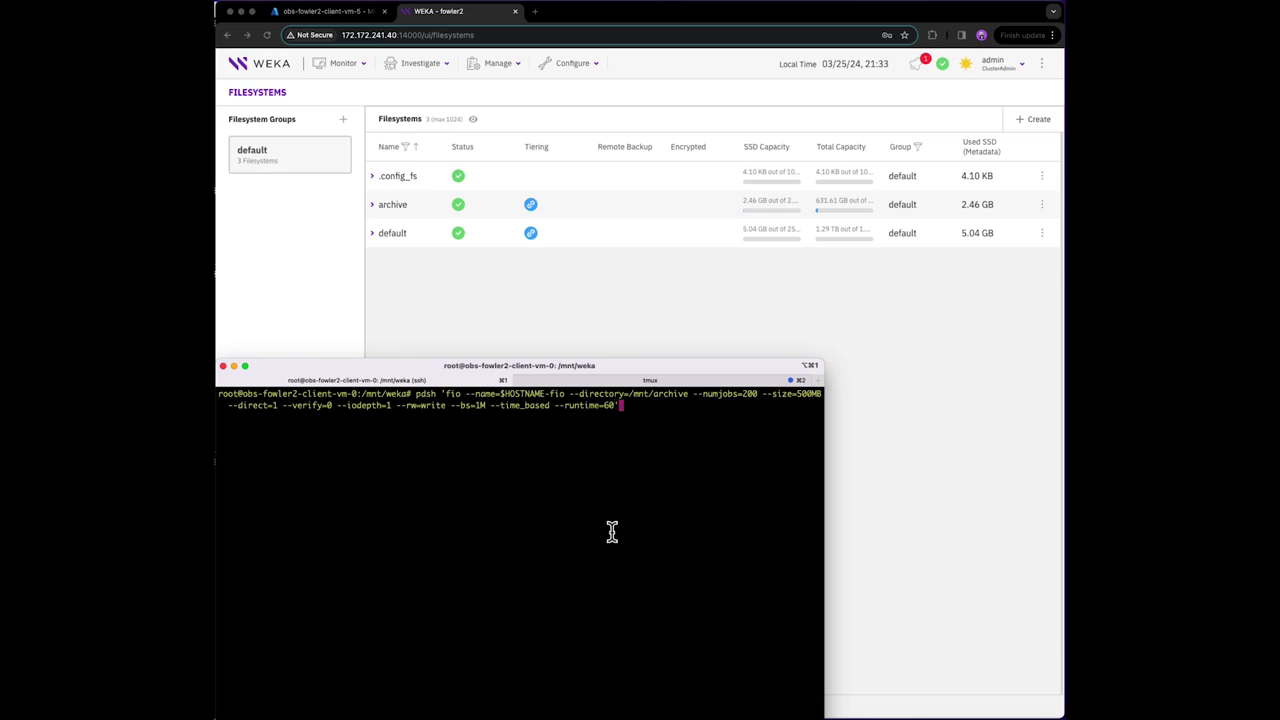
pyautogui.press('Left')
pyautogui.press('Left')
pyautogui.press('Left')
pyautogui.press('Left')
pyautogui.press('Left')
pyautogui.press('Left')
pyautogui.press('Left')
pyautogui.press('Left')
pyautogui.press('Left')
pyautogui.press('Left')
pyautogui.press('Left')
pyautogui.press('Left')
pyautogui.press('Left')
pyautogui.press('Left')
pyautogui.press('Left')
pyautogui.press('Left')
pyautogui.press('Left')
pyautogui.press('Left')
pyautogui.press('Left')
pyautogui.press('Left')
pyautogui.press('Left')
pyautogui.press('Left')
pyautogui.press('Left')
pyautogui.press('Left')
pyautogui.press('Left')
pyautogui.press('Left')
pyautogui.press('Left')
pyautogui.press('Left')
pyautogui.press('Left')
pyautogui.press('Left')
pyautogui.press('Left')
pyautogui.press('Left')
pyautogui.press('Left')
pyautogui.press('Left')
pyautogui.press('BackSpace')
pyautogui.press('BackSpace')
pyautogui.press('BackSpace')
pyautogui.press('BackSpace')
pyautogui.press('BackSpace')
pyautogui.press('BackSpace')
pyautogui.write('read')
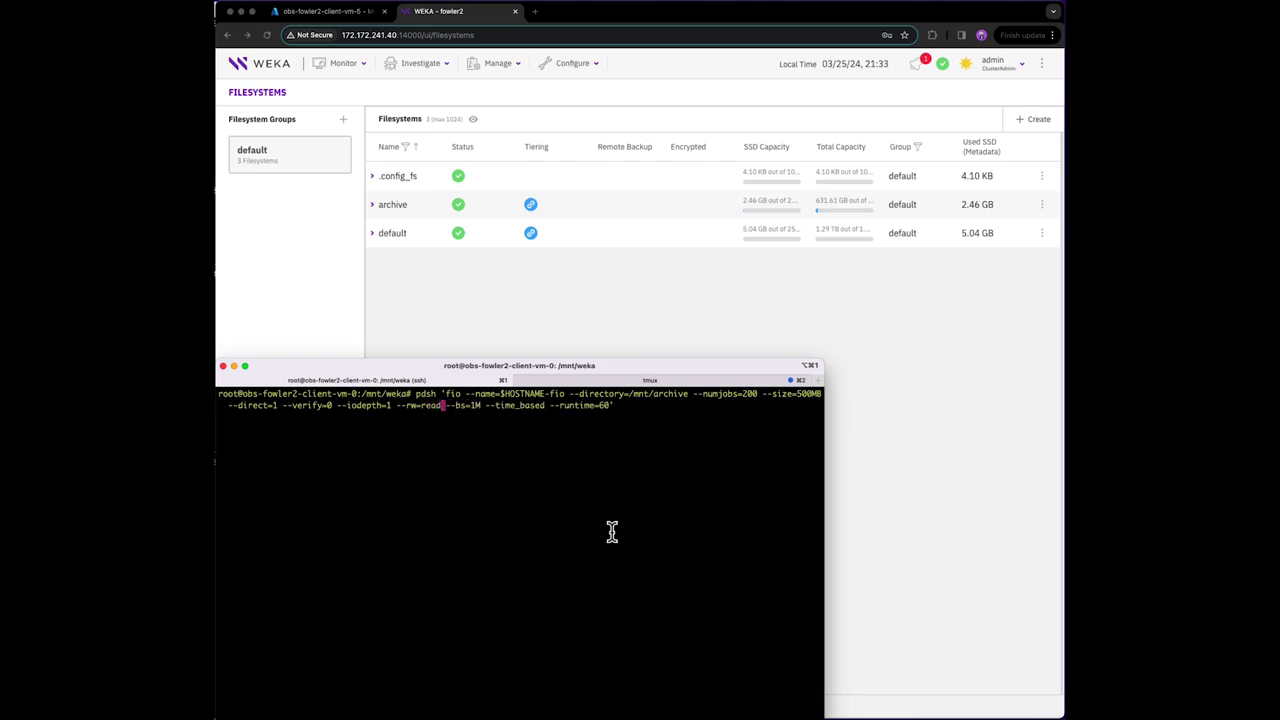
pyautogui.press('Right')
pyautogui.press('Right')
pyautogui.press('Right')
pyautogui.press('Right')
pyautogui.press('Right')
pyautogui.press('Right')
pyautogui.press('Right')
pyautogui.press('Right')
pyautogui.press('Right')
pyautogui.press('Right')
pyautogui.press('Right')
pyautogui.press('Right')
pyautogui.press('Right')
pyautogui.press('Right')
pyautogui.press('Right')
pyautogui.press('Right')
pyautogui.press('Right')
pyautogui.press('Right')
pyautogui.press('Right')
pyautogui.press('Right')
pyautogui.press('Right')
pyautogui.press('Right')
pyautogui.press('Right')
pyautogui.press('Right')
pyautogui.press('Right')
pyautogui.press('Right')
pyautogui.press('Right')
pyautogui.press('Right')
pyautogui.press('Right')
pyautogui.press('Right')
pyautogui.press('Right')
pyautogui.press('Right')
pyautogui.press('BackSpace')
pyautogui.write('9')
pyautogui.press('Return')
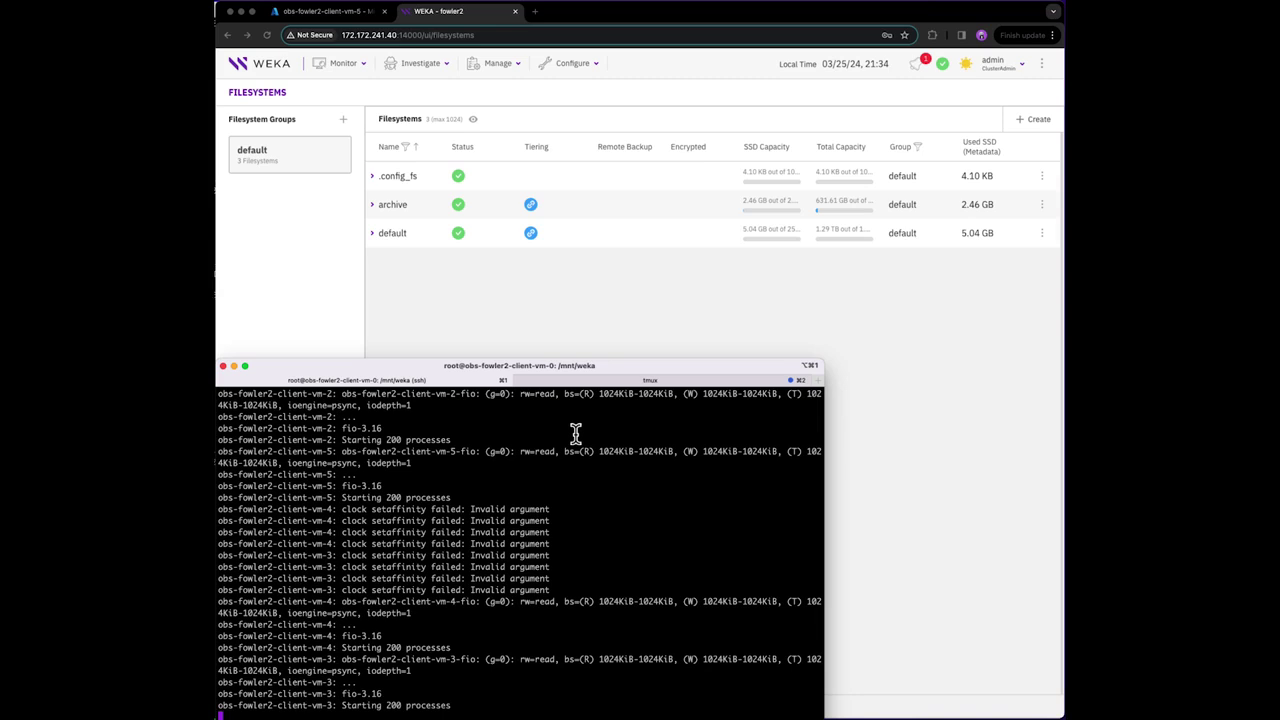
# - Watch the dashboard's read throughput by client host, then return to the fio terminal
pyautogui.click(257, 77)
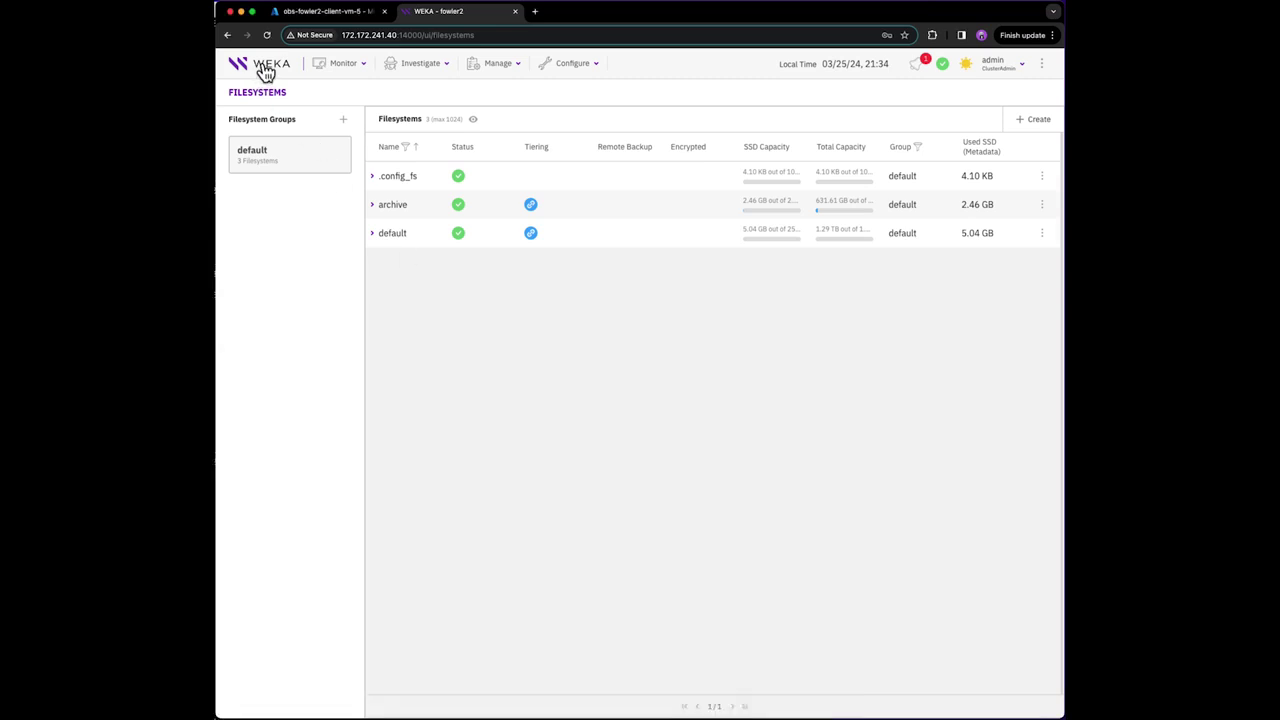
pyautogui.click(265, 72)
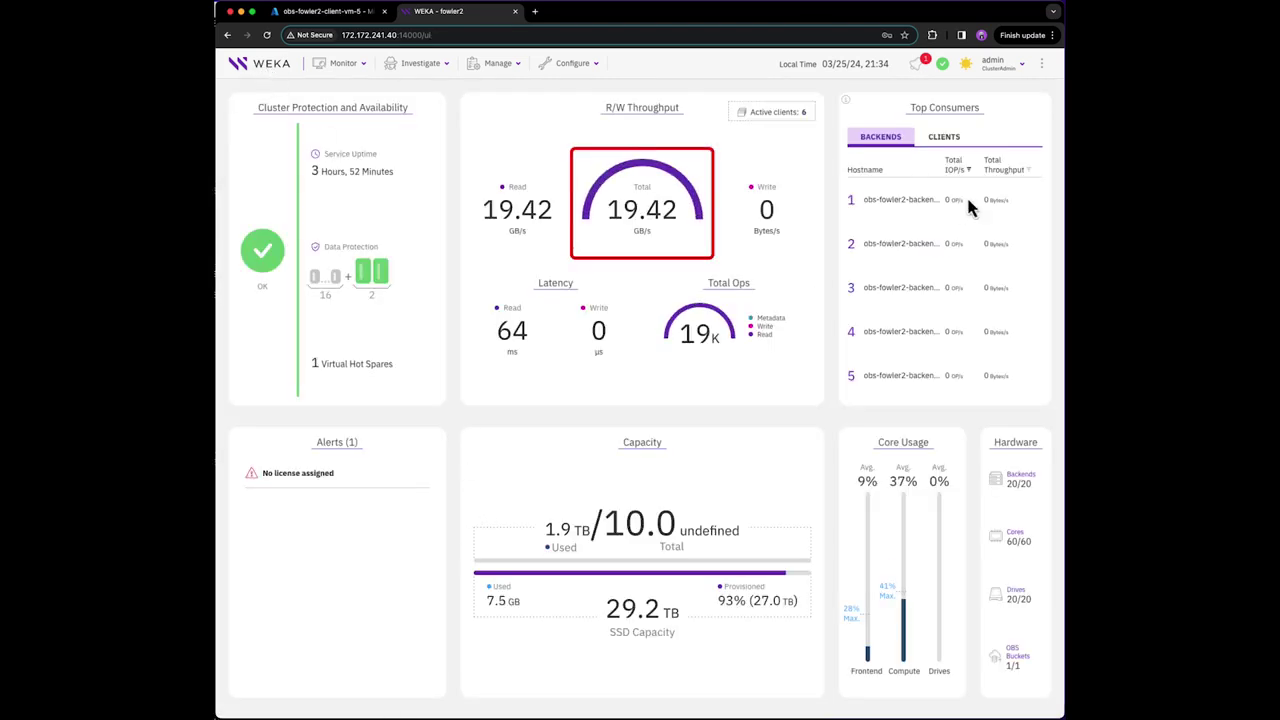
pyautogui.click(935, 143)
pyautogui.press('super+Tab')
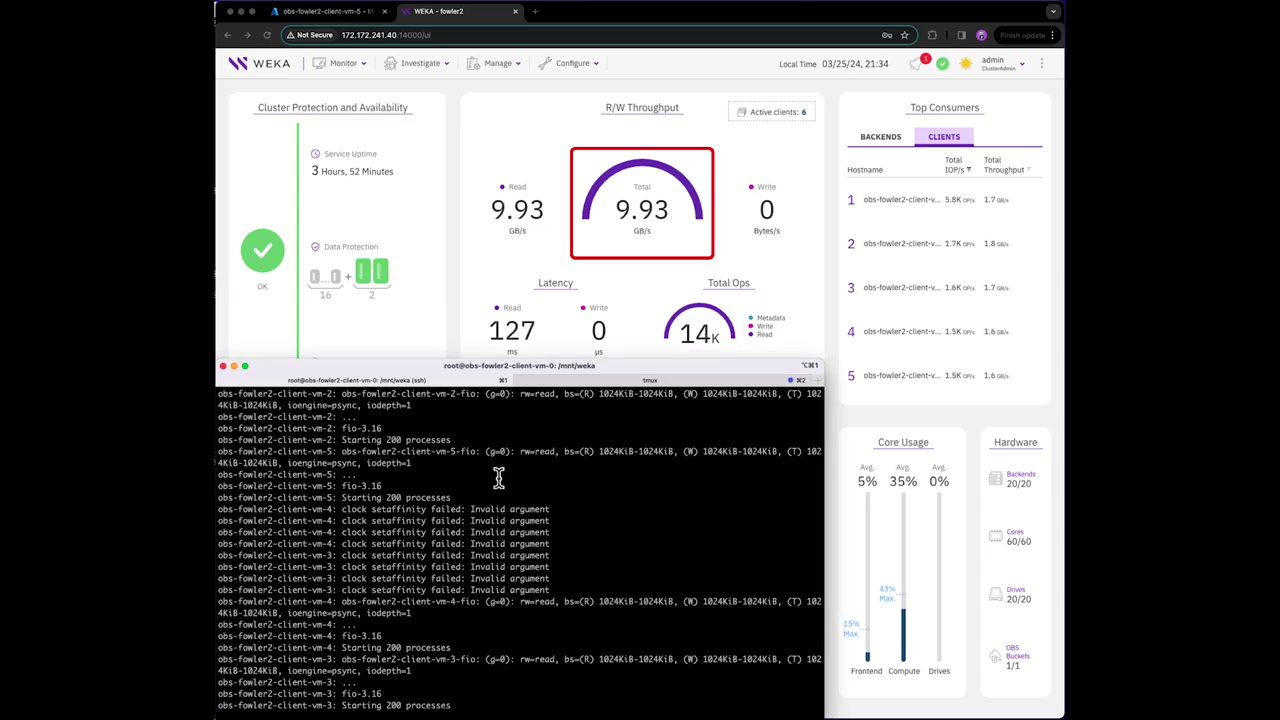